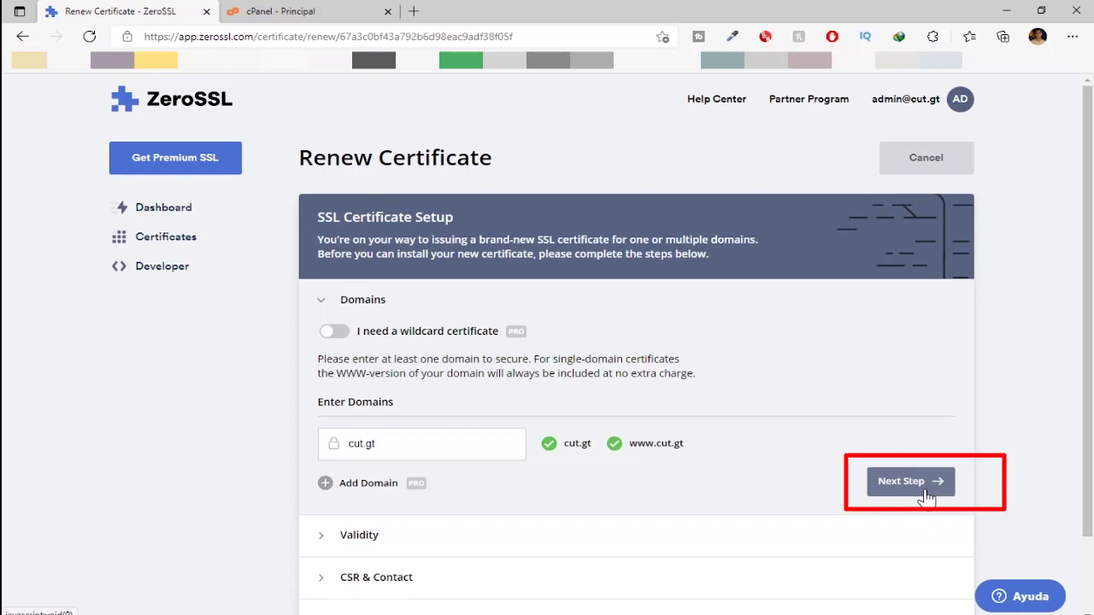
Step: Complete the renewal setup for cut.gt with a 90-day certificate, auto-generated CSR and the Free plan
{"action": "left_click", "coordinate": [925, 494]}
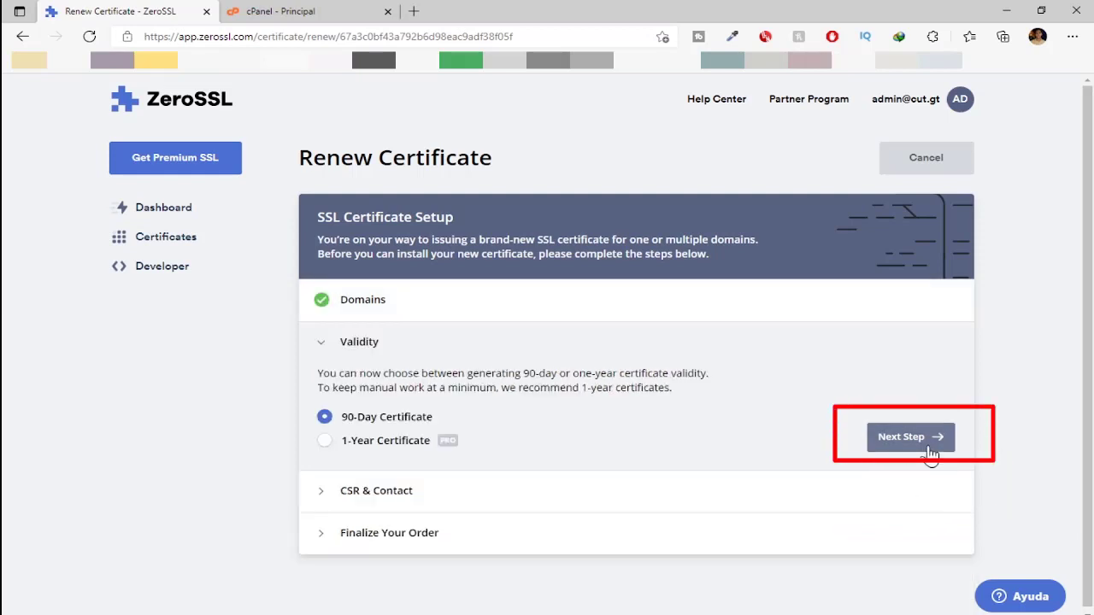
{"action": "left_click", "coordinate": [930, 452]}
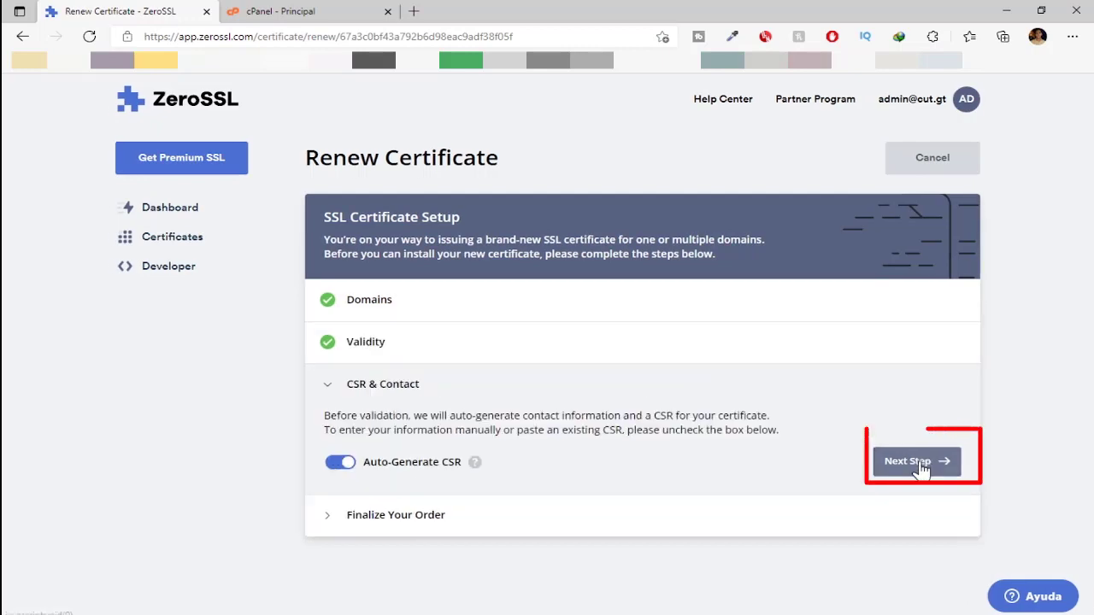
{"action": "left_click", "coordinate": [922, 462]}
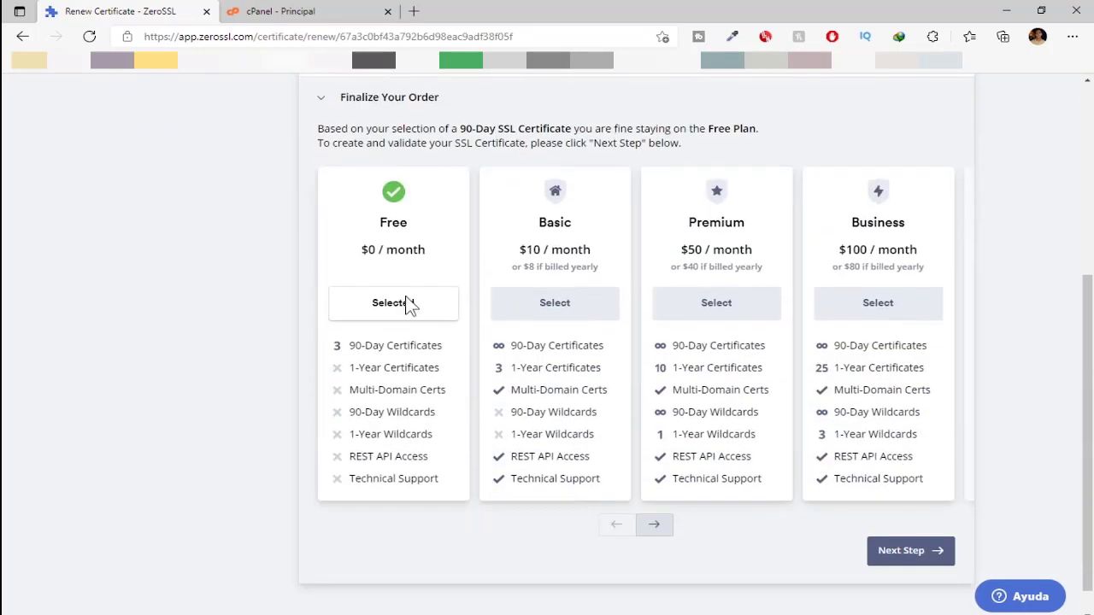
{"action": "left_click", "coordinate": [901, 550]}
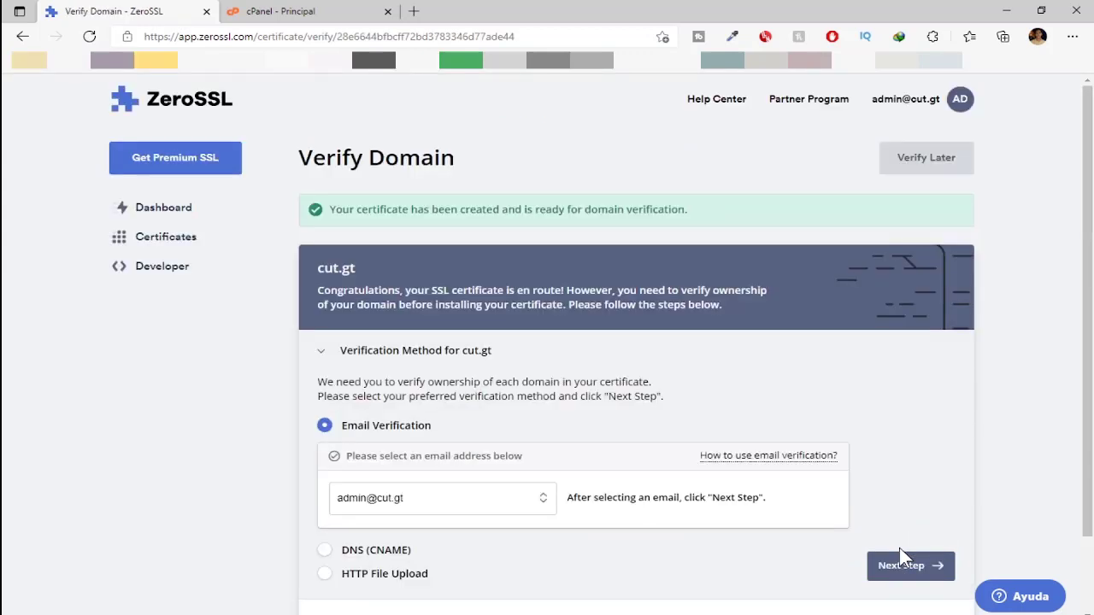
Step: Keep Email Verification as the ownership check for cut.gt and start the domain verification
{"action": "scroll", "coordinate": [812, 399], "scroll_direction": "down", "scroll_amount": 1}
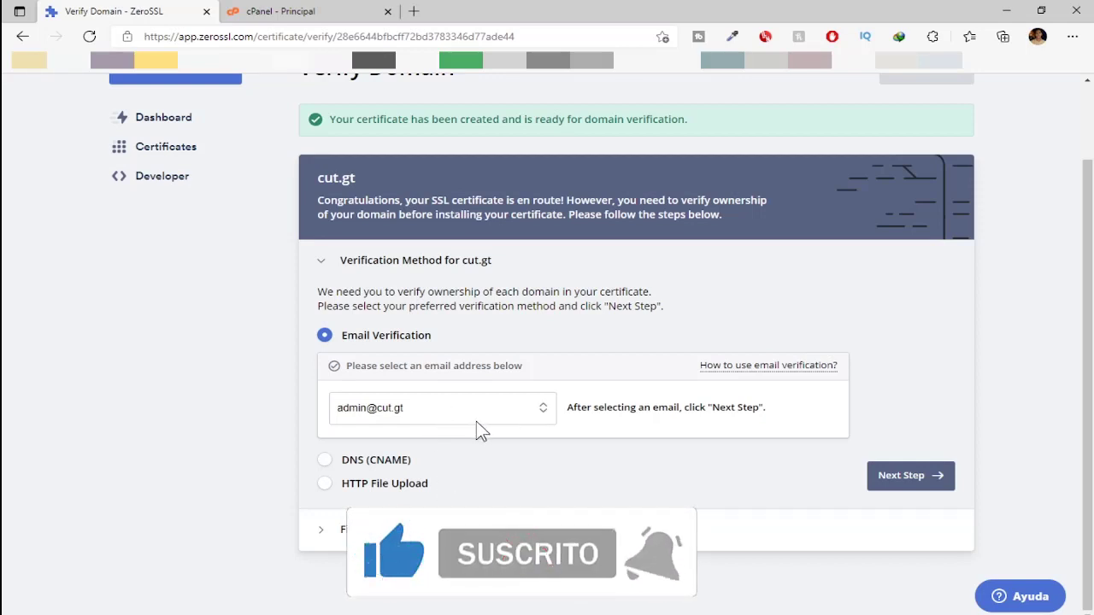
{"action": "left_click", "coordinate": [892, 485]}
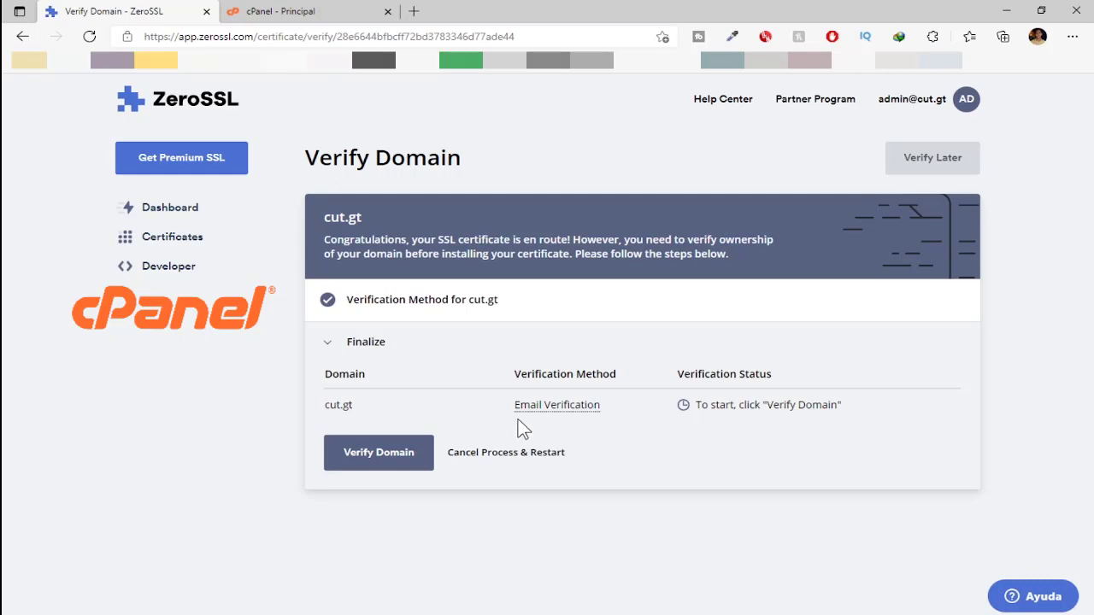
{"action": "left_click", "coordinate": [393, 467]}
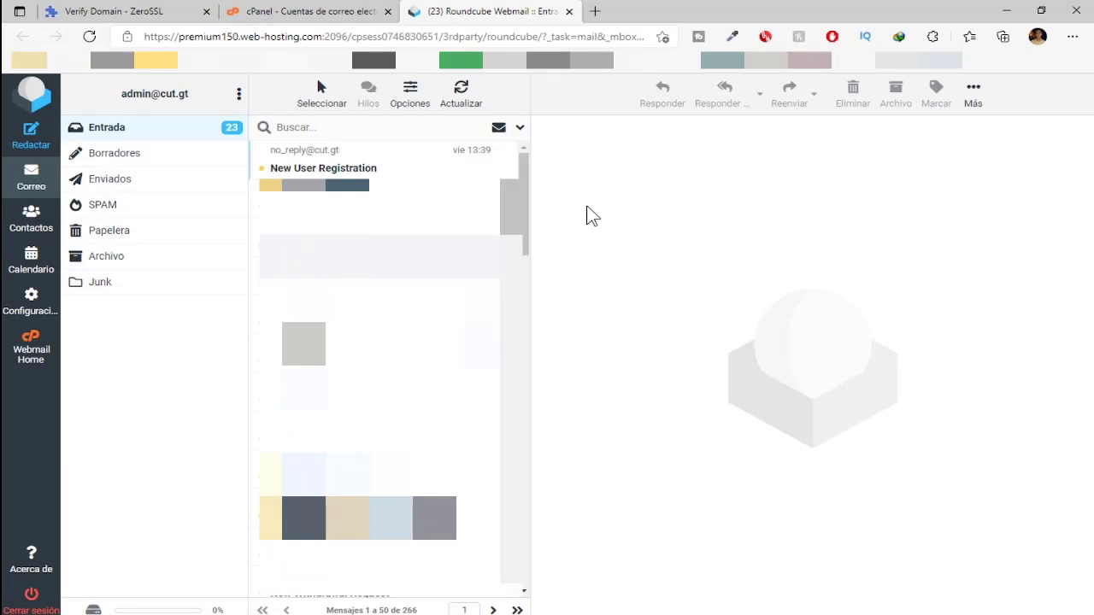
Step: Check the webmail inbox and SPAM folder for new mail from ZeroSSL and open its Verify Domains message
{"action": "left_click", "coordinate": [478, 101]}
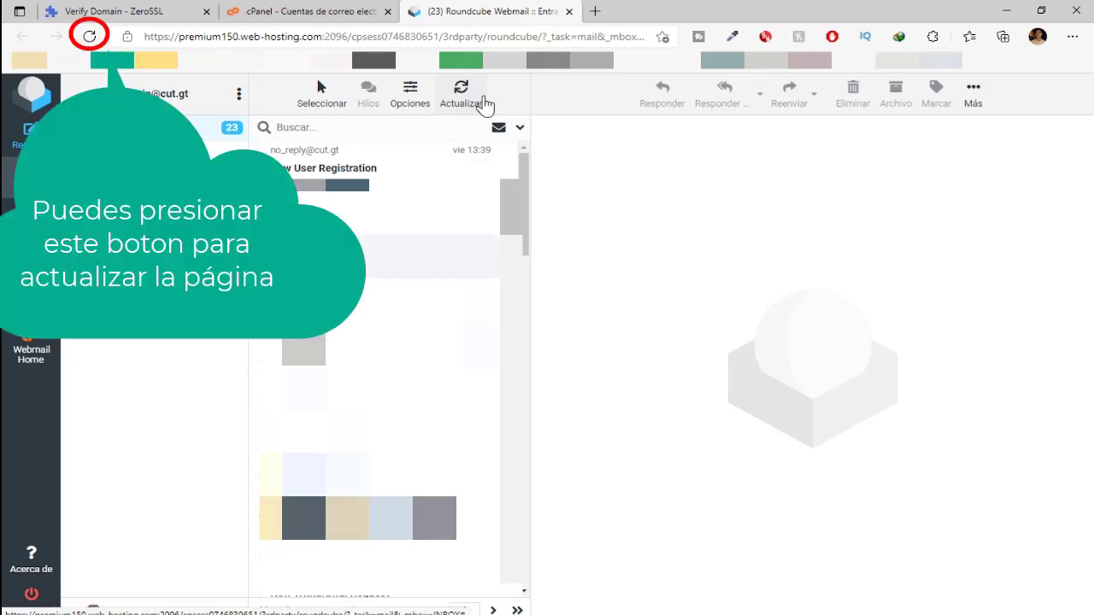
{"action": "left_click", "coordinate": [483, 104]}
{"action": "left_click", "coordinate": [483, 103]}
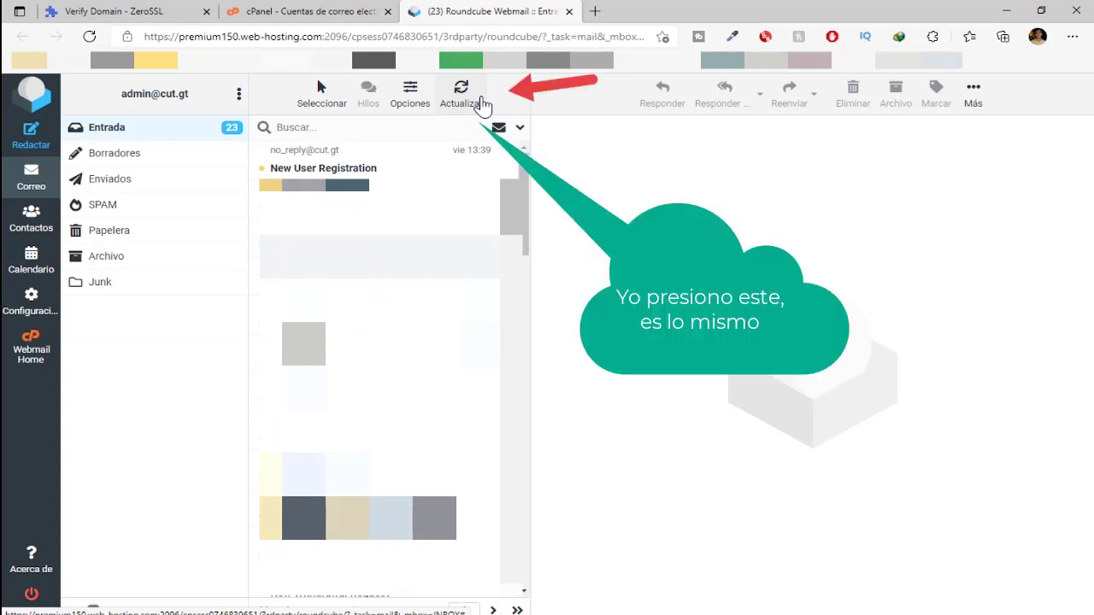
{"action": "left_click", "coordinate": [484, 104]}
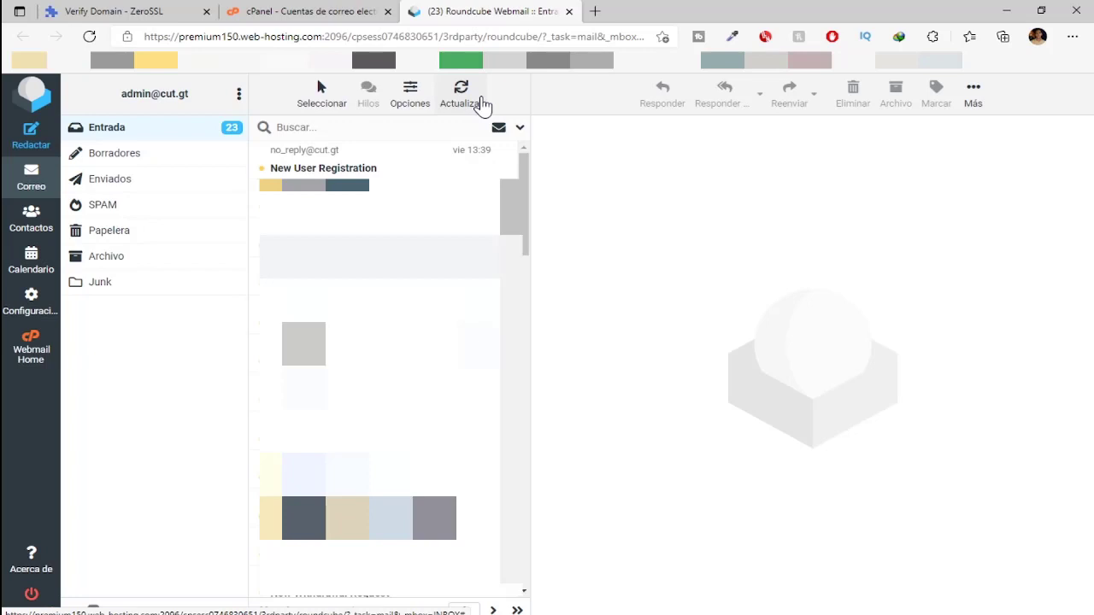
{"action": "left_click", "coordinate": [111, 213]}
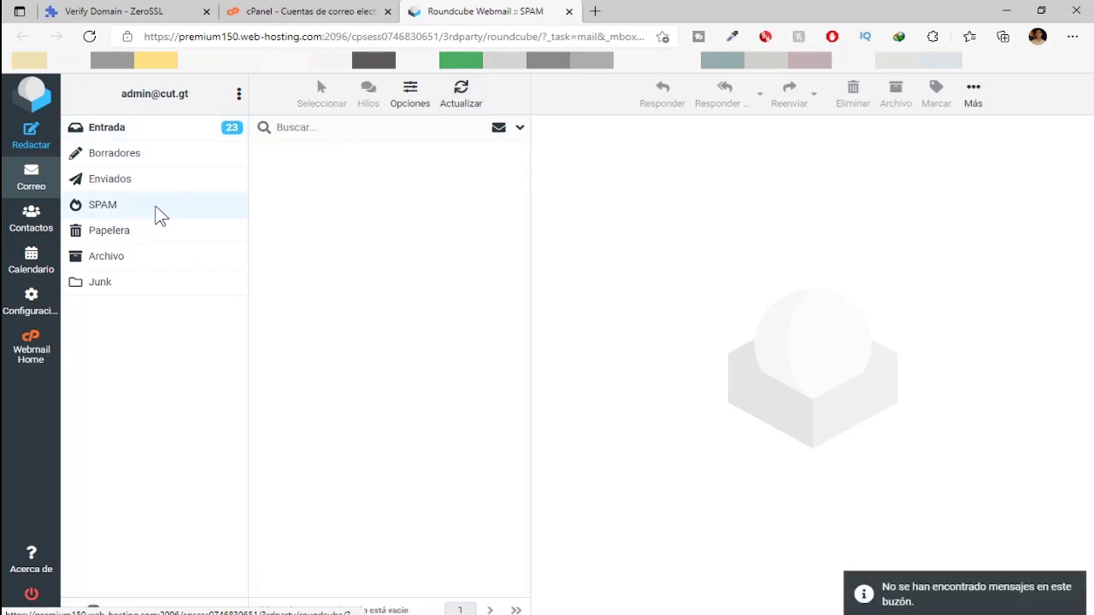
{"action": "left_click", "coordinate": [180, 130]}
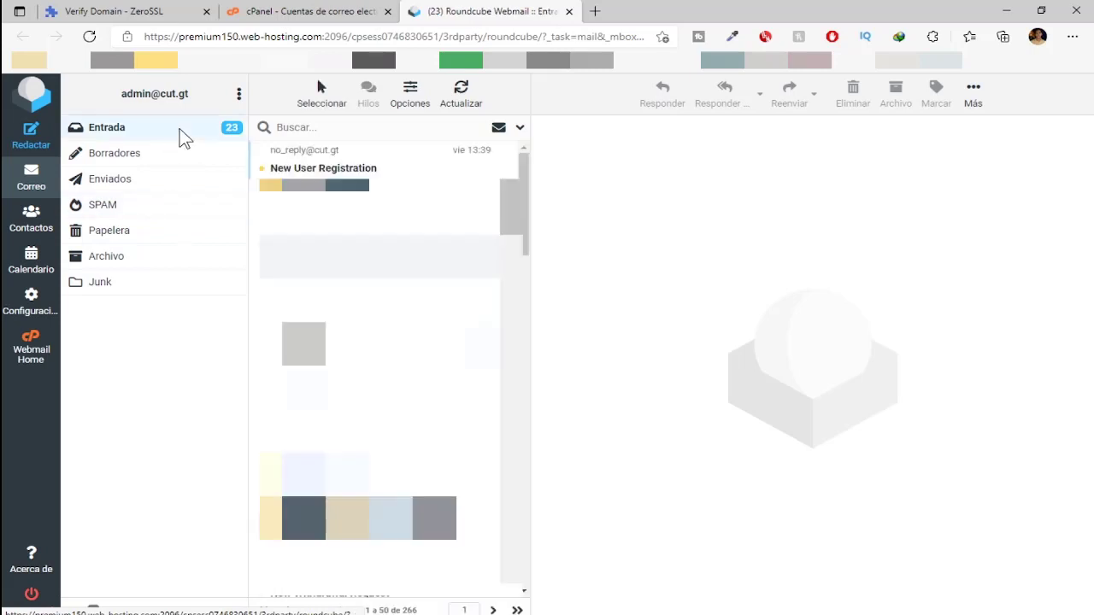
{"action": "left_click", "coordinate": [480, 103]}
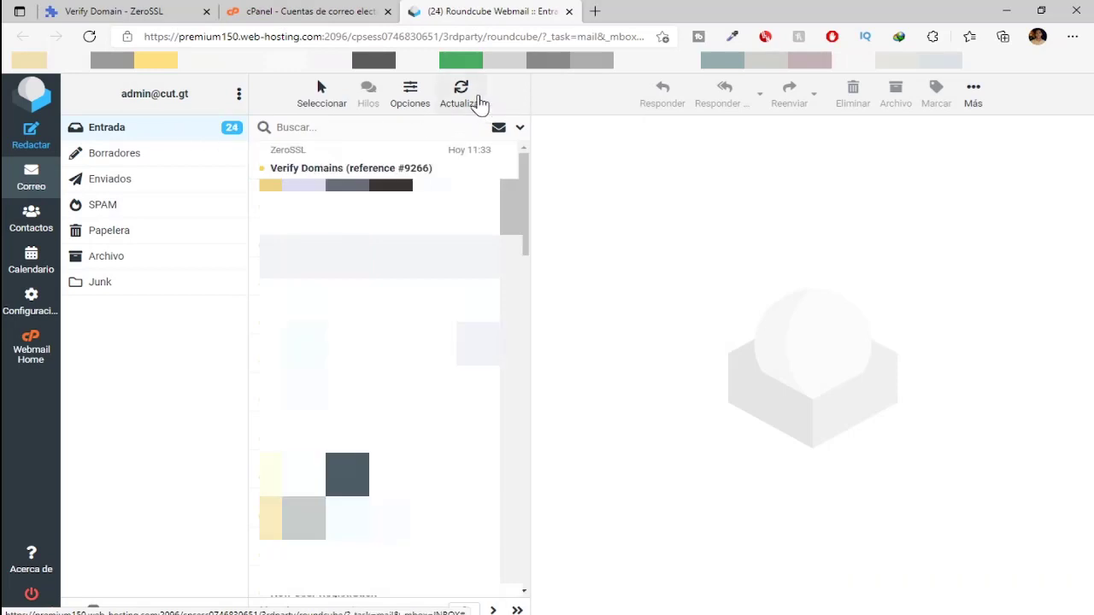
{"action": "left_click", "coordinate": [469, 174]}
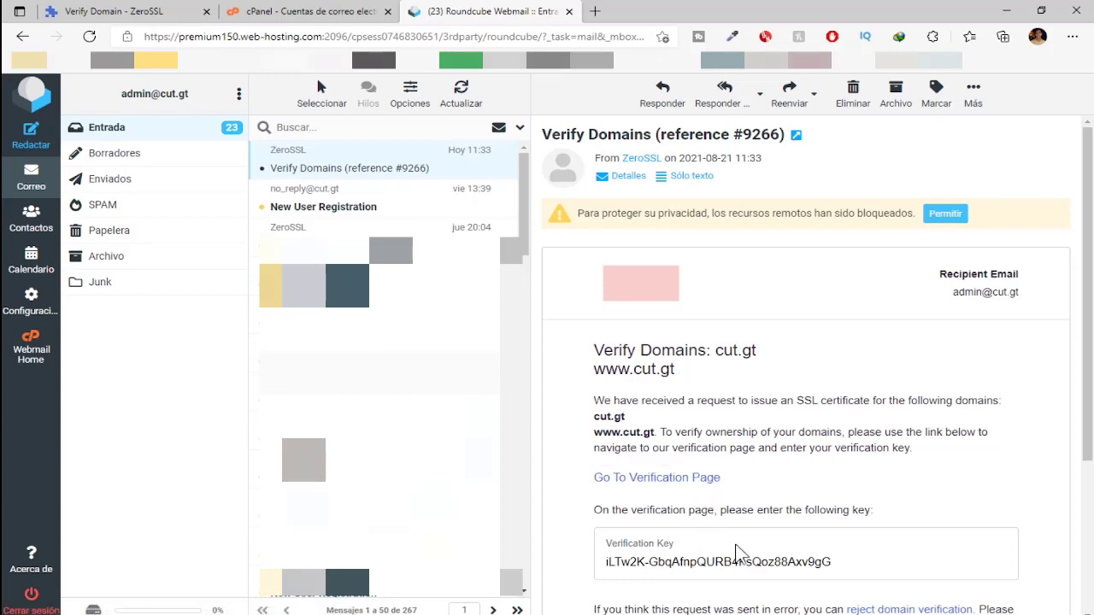
Step: Copy the verification key from the email and submit it on the linked domain control validation page
{"action": "triple_click", "coordinate": [777, 561]}
{"action": "key", "text": "ctrl+c"}
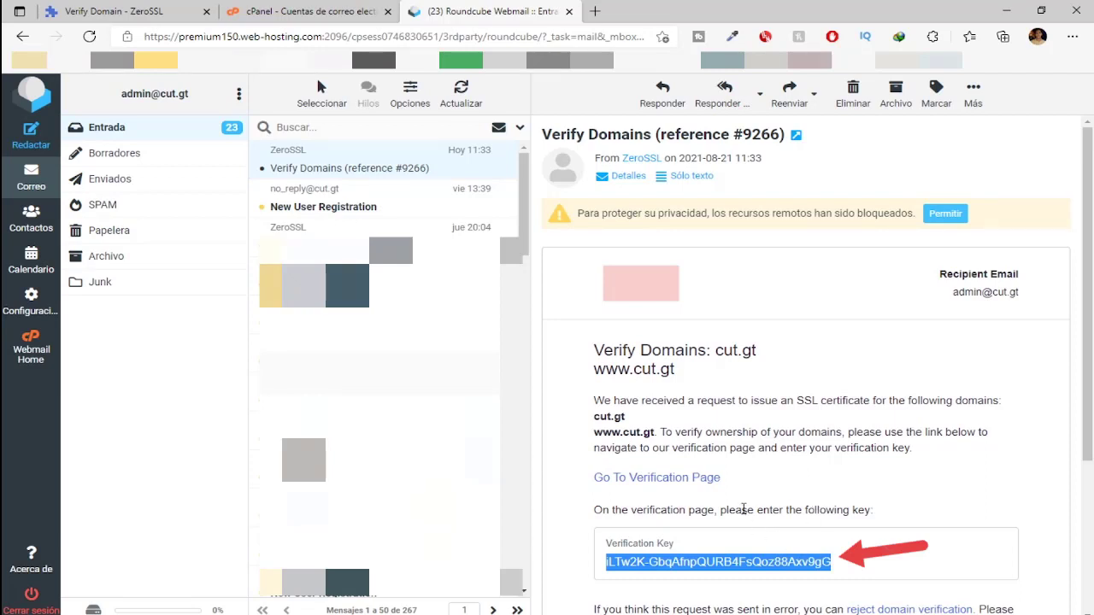
{"action": "left_click", "coordinate": [703, 478]}
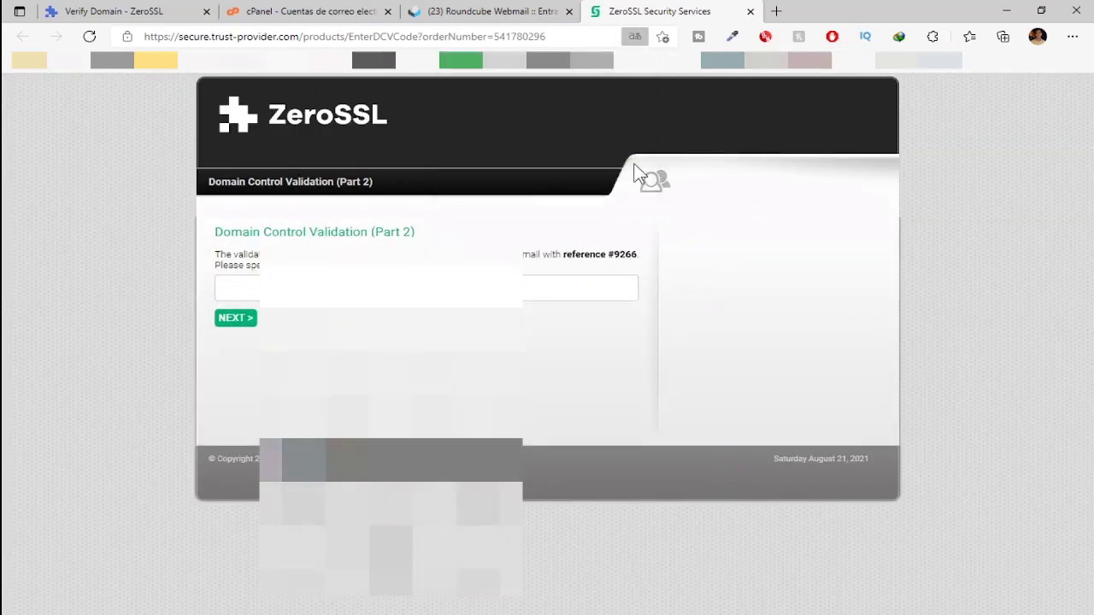
{"action": "left_click", "coordinate": [556, 295]}
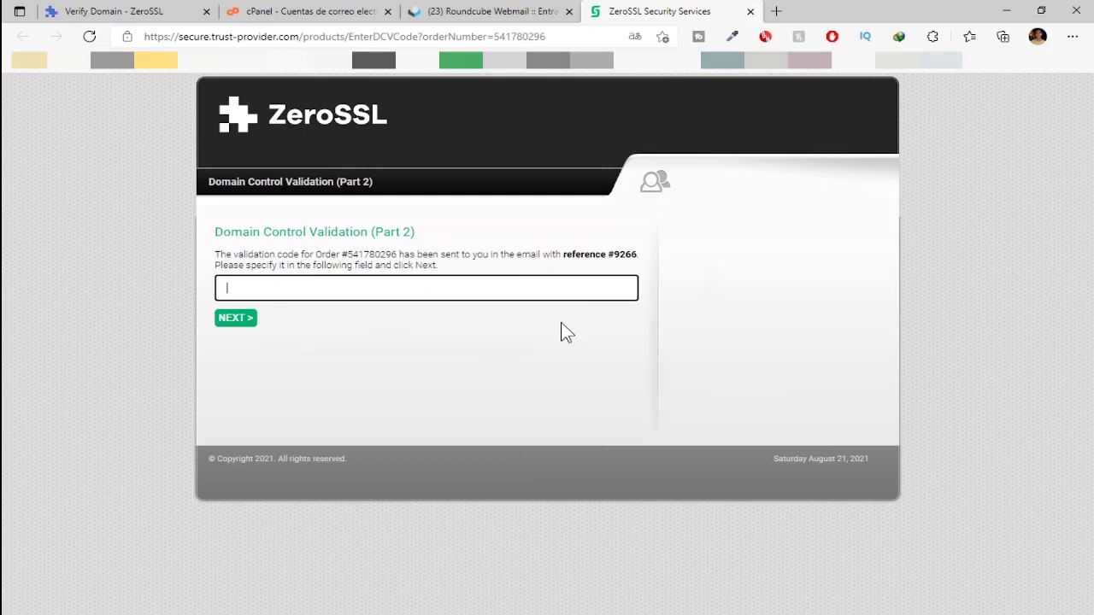
{"action": "key", "text": "ctrl+v"}
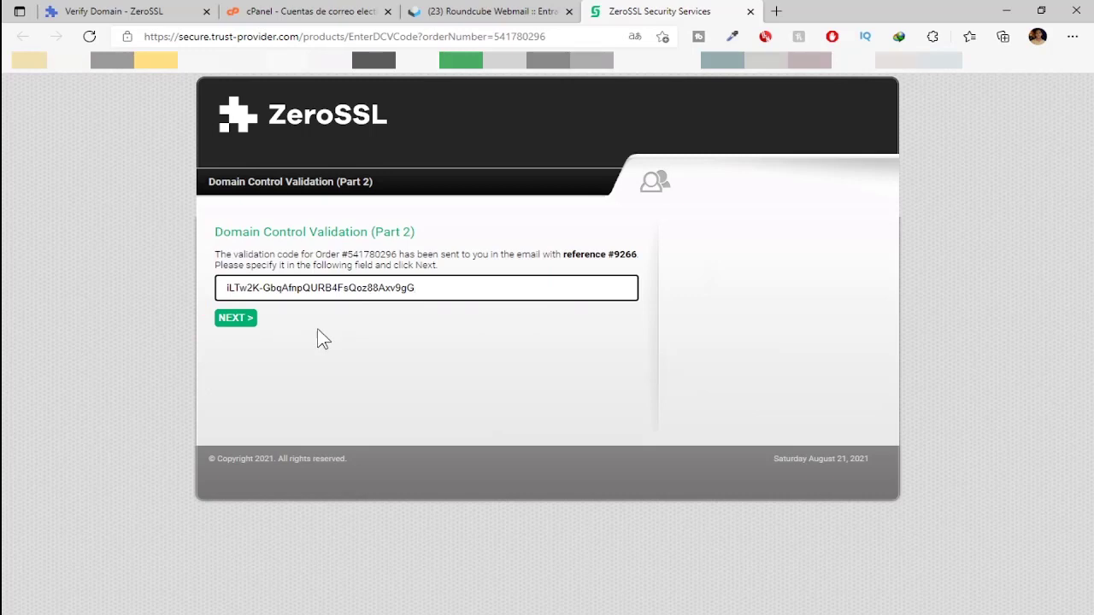
{"action": "left_click", "coordinate": [250, 325]}
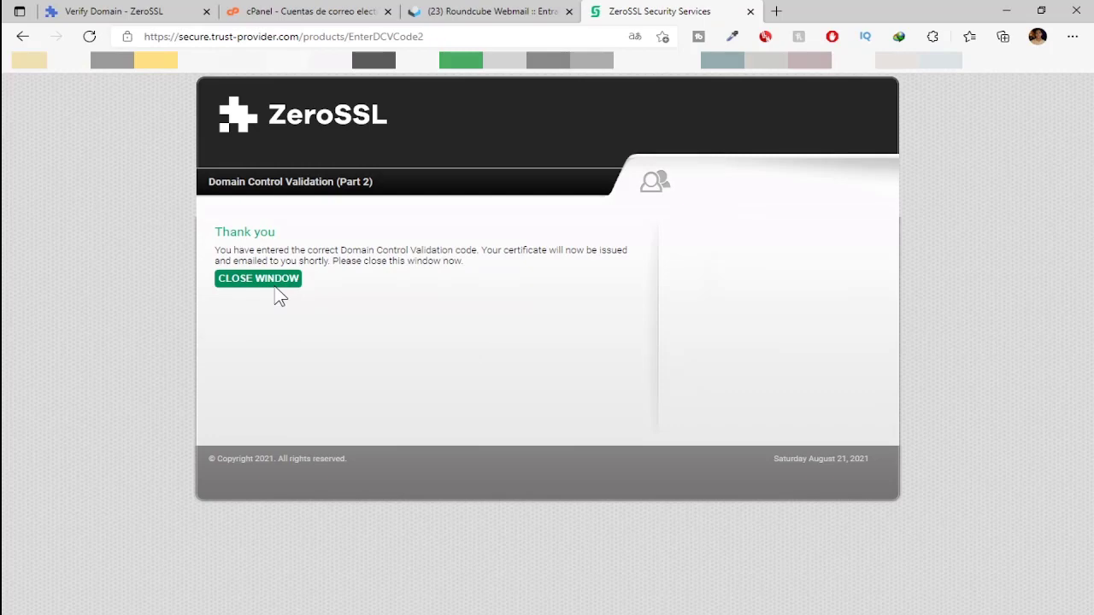
Step: Close the validation page, refresh the verification status of cut.gt in ZeroSSL and continue to the certificate installation
{"action": "left_click", "coordinate": [750, 11]}
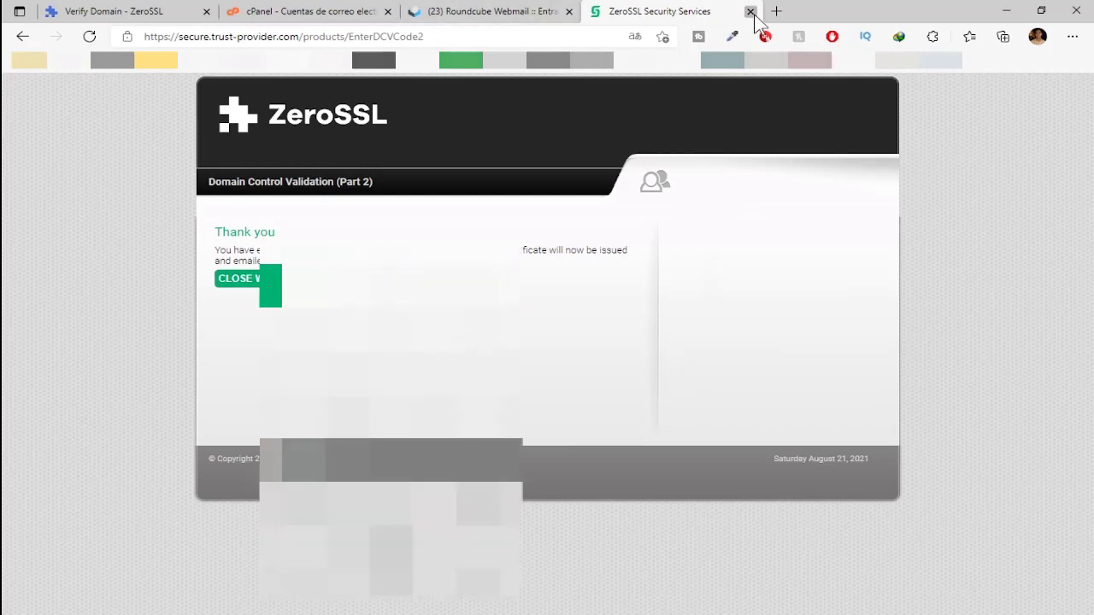
{"action": "left_click", "coordinate": [117, 11]}
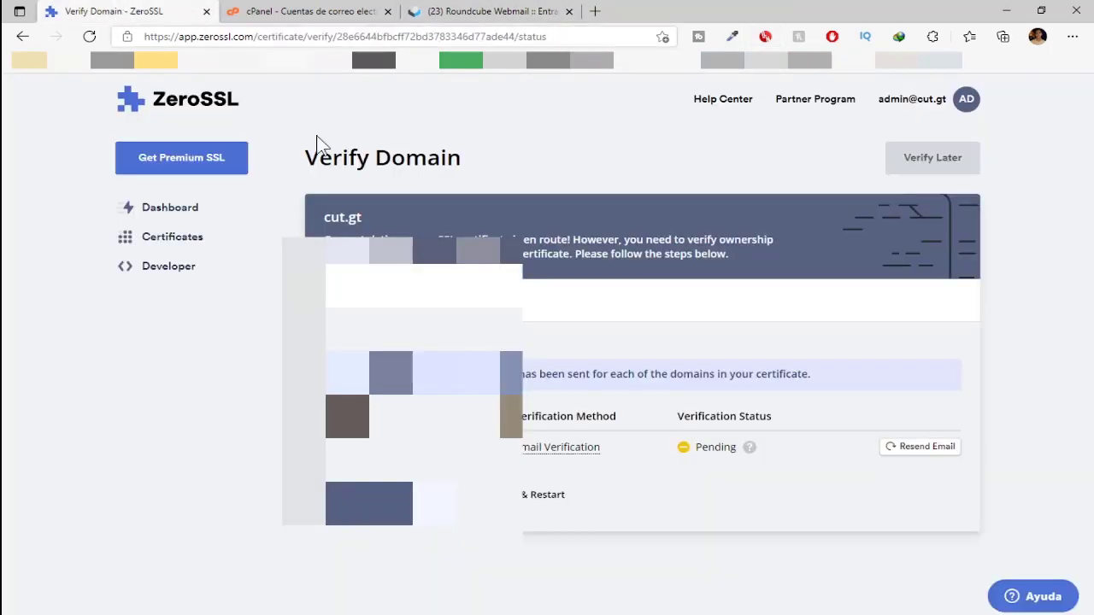
{"action": "left_click", "coordinate": [357, 497]}
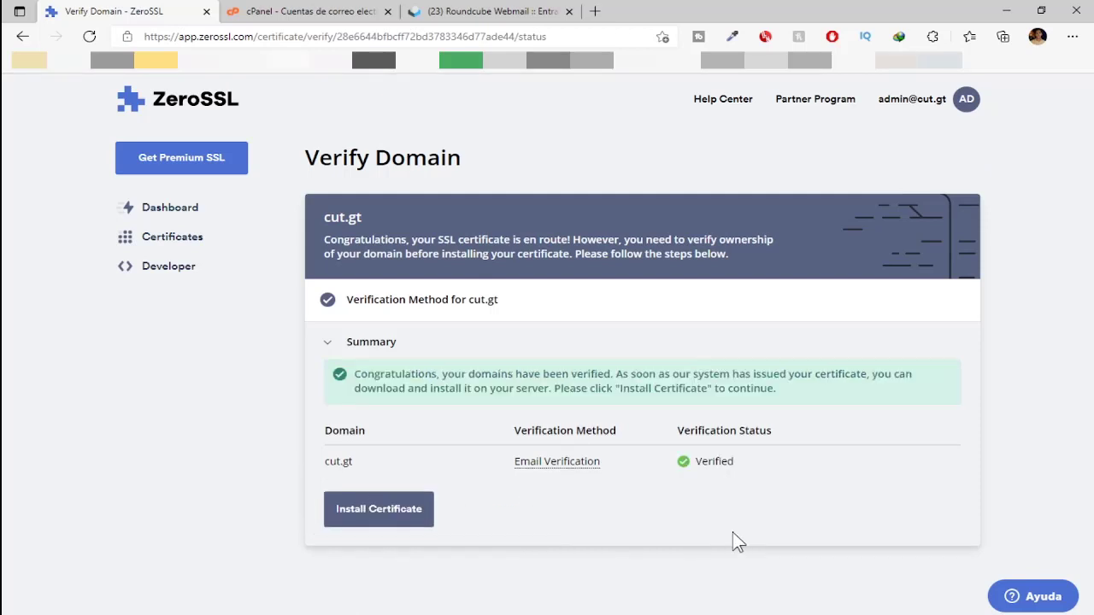
{"action": "left_click", "coordinate": [418, 509]}
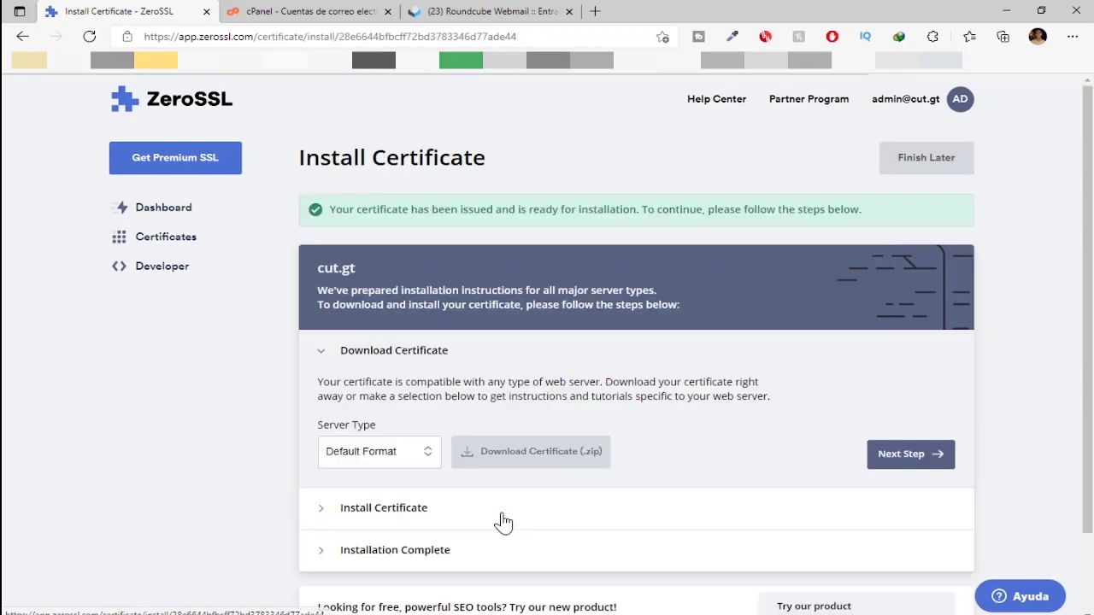
Step: Download the certificate in Default Format and save it as cut.gt.zip
{"action": "left_click", "coordinate": [585, 461]}
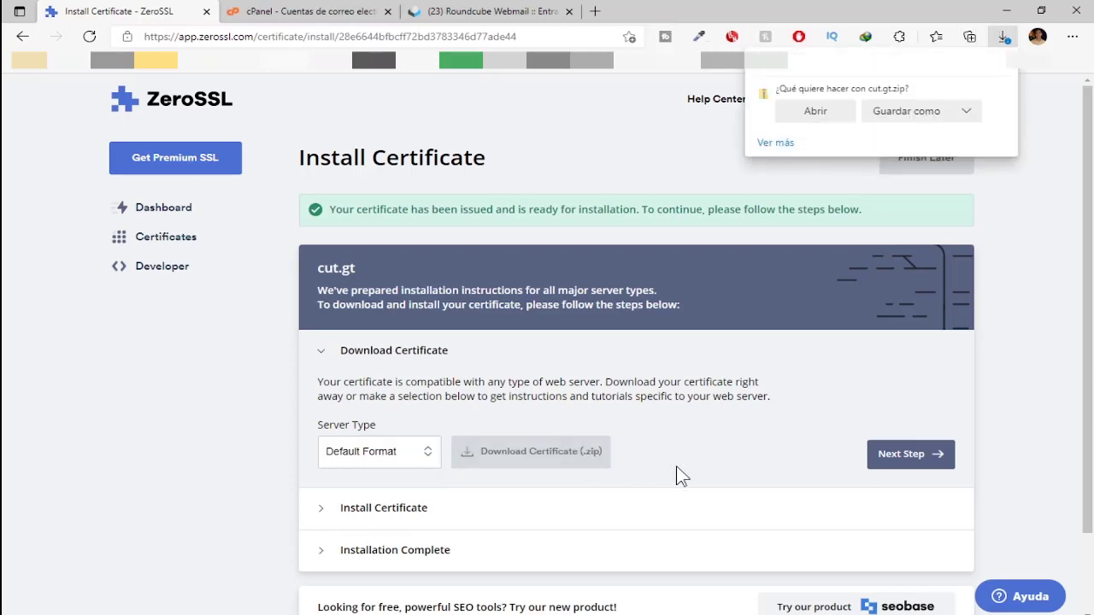
{"action": "left_click", "coordinate": [912, 119]}
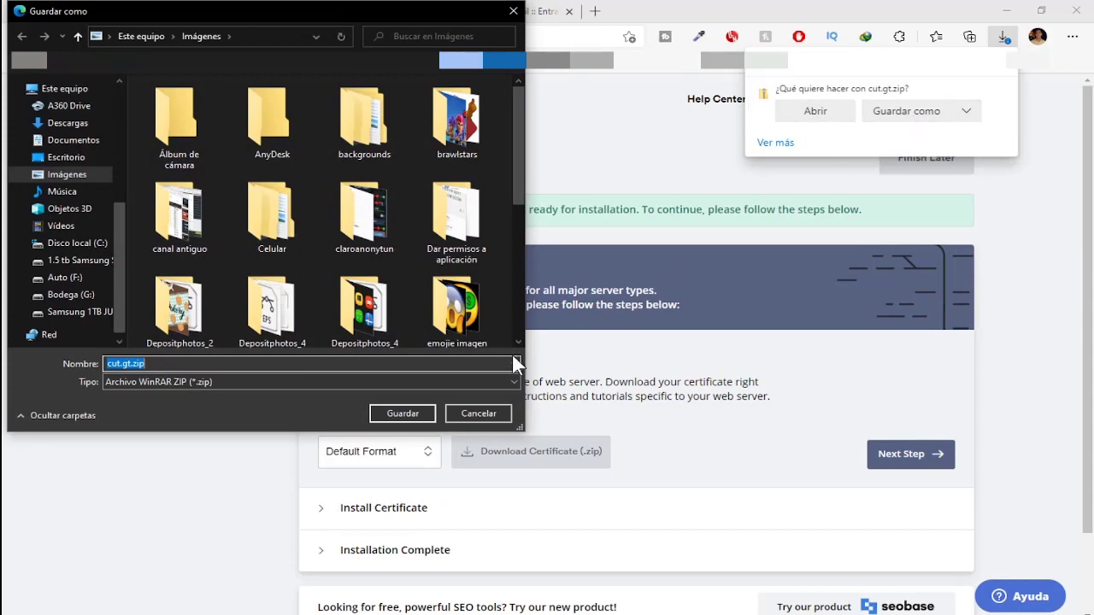
{"action": "left_click", "coordinate": [424, 409]}
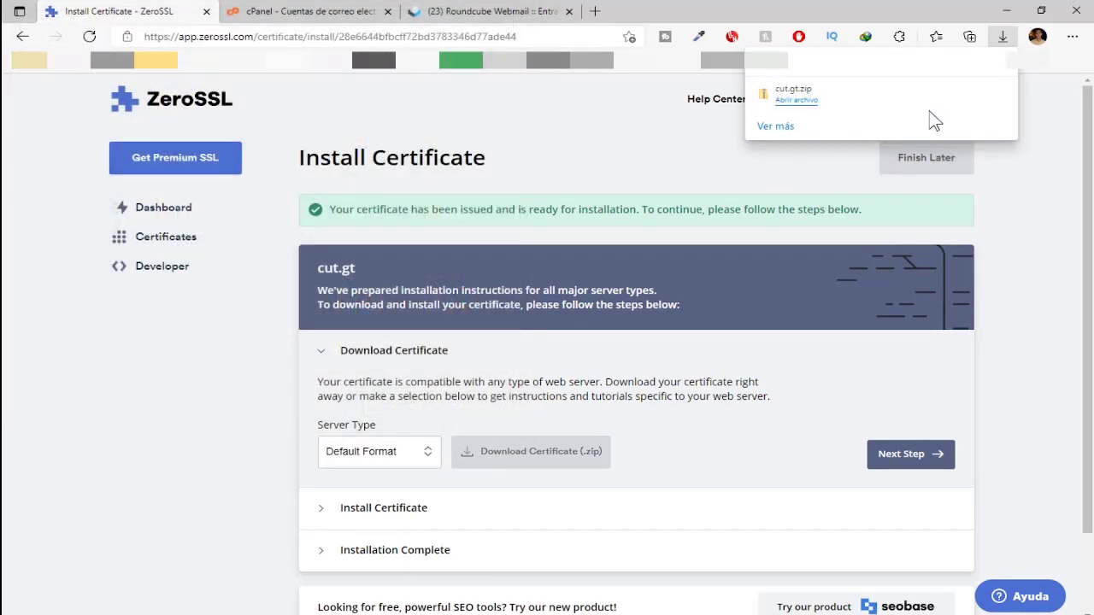
Step: Show cut.gt.zip in its folder and extract all its files into a cut.gt folder, leaving only the extracted folder's window open
{"action": "left_click", "coordinate": [951, 95]}
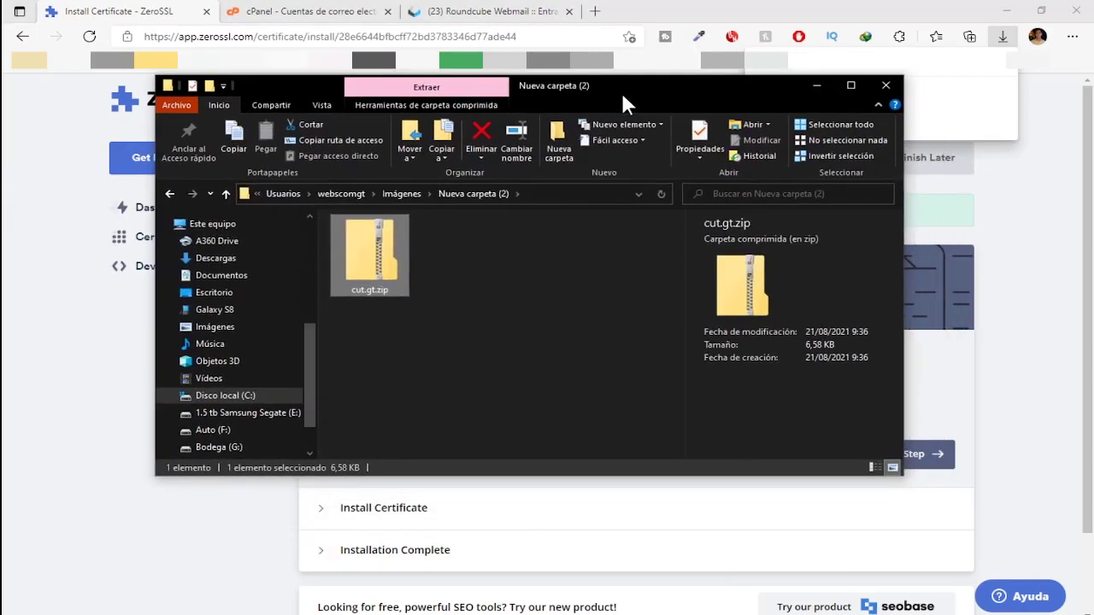
{"action": "double_click", "coordinate": [620, 89]}
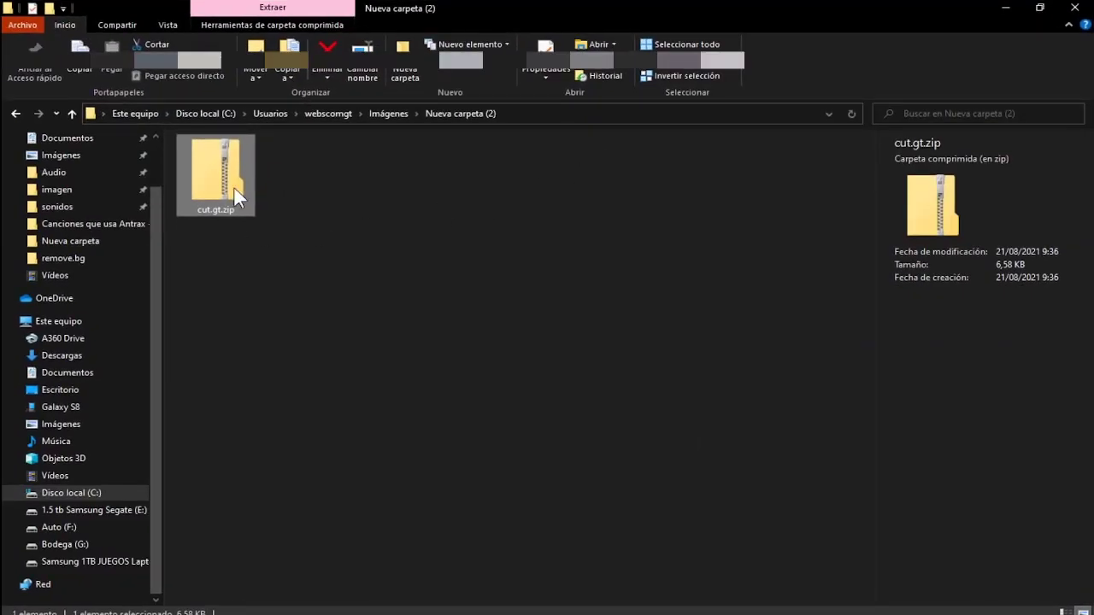
{"action": "right_click", "coordinate": [234, 188]}
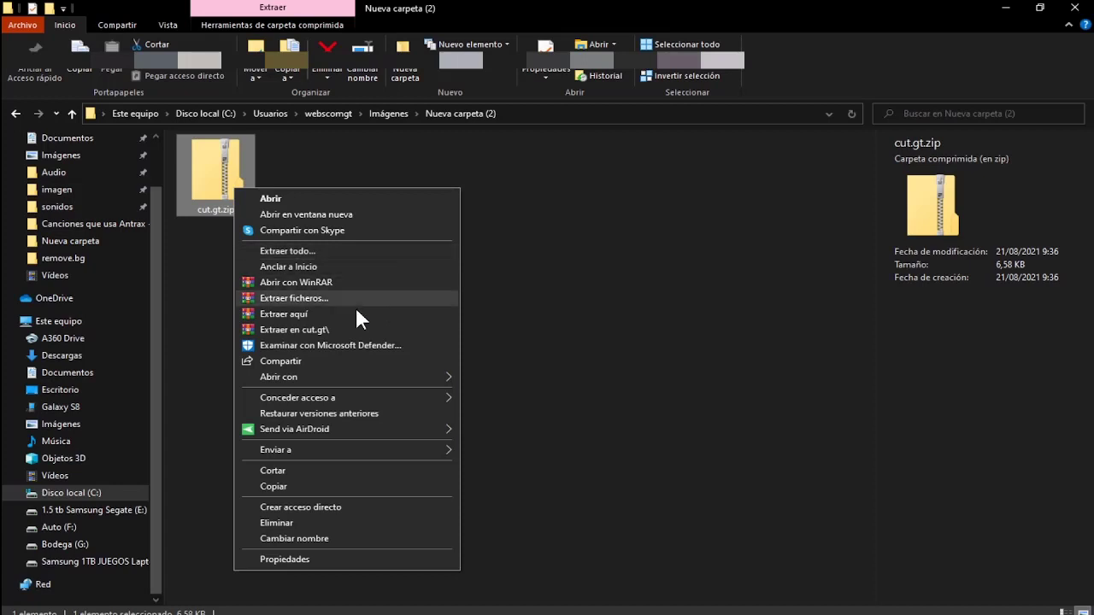
{"action": "left_click", "coordinate": [372, 249]}
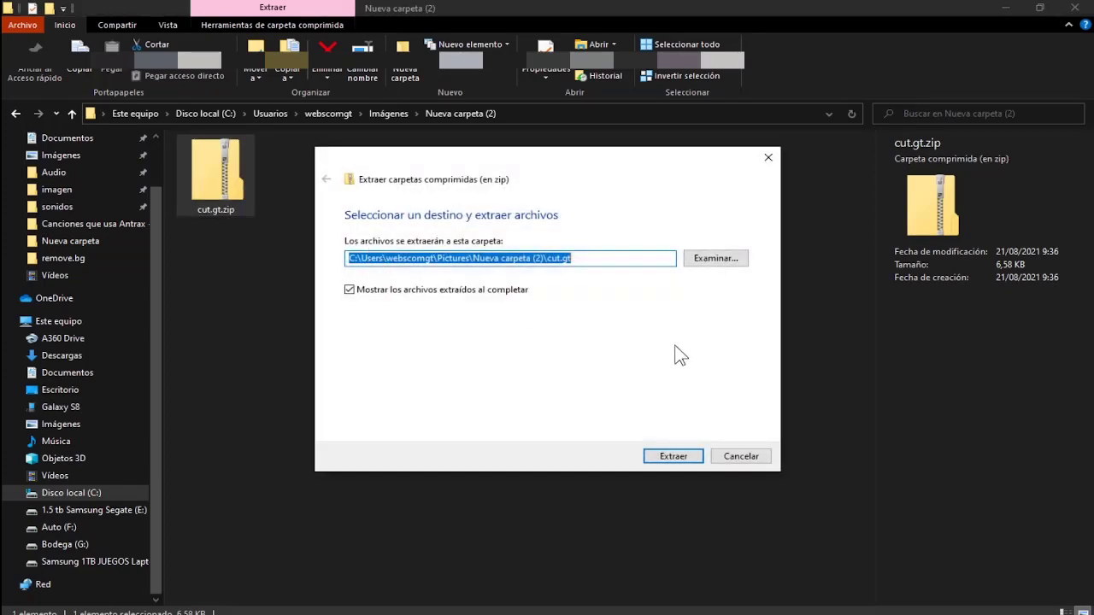
{"action": "left_click", "coordinate": [661, 456]}
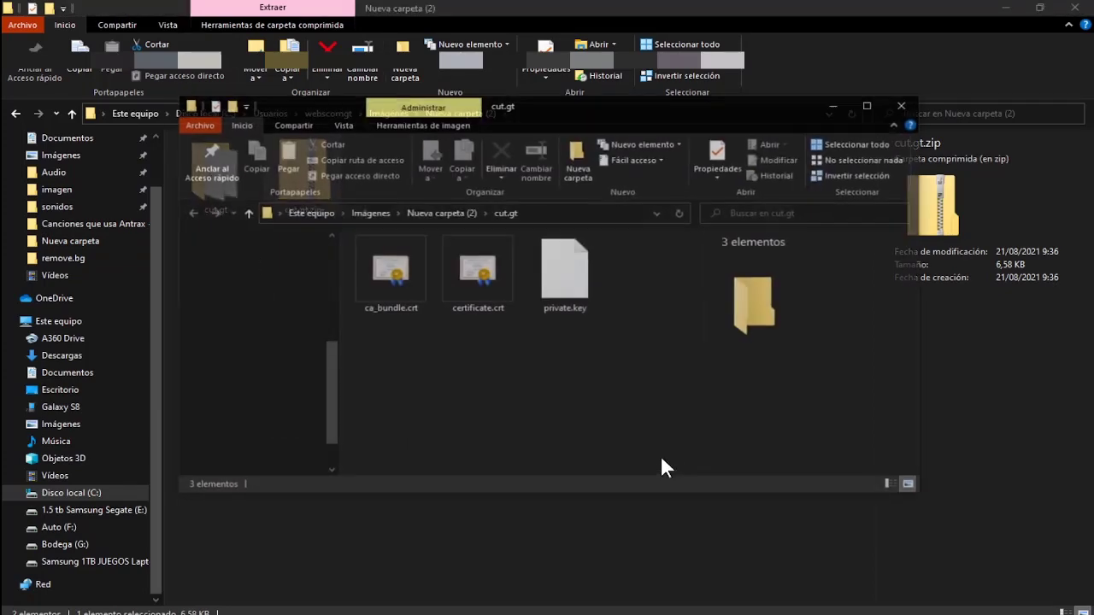
{"action": "left_click", "coordinate": [1074, 8]}
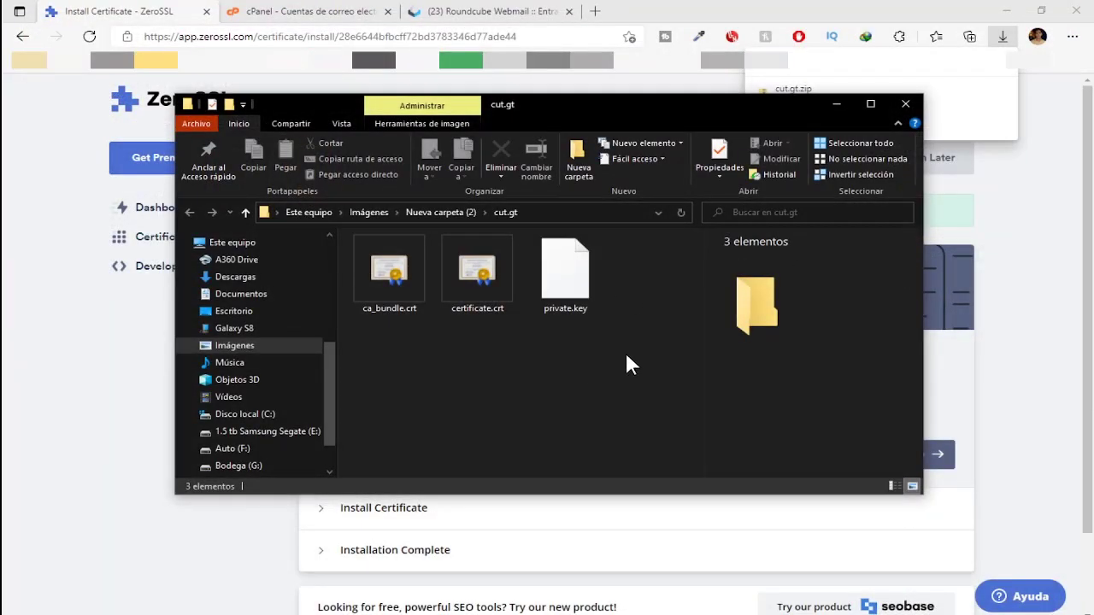
{"action": "left_click_drag", "start_coordinate": [794, 100], "coordinate": [774, 103]}
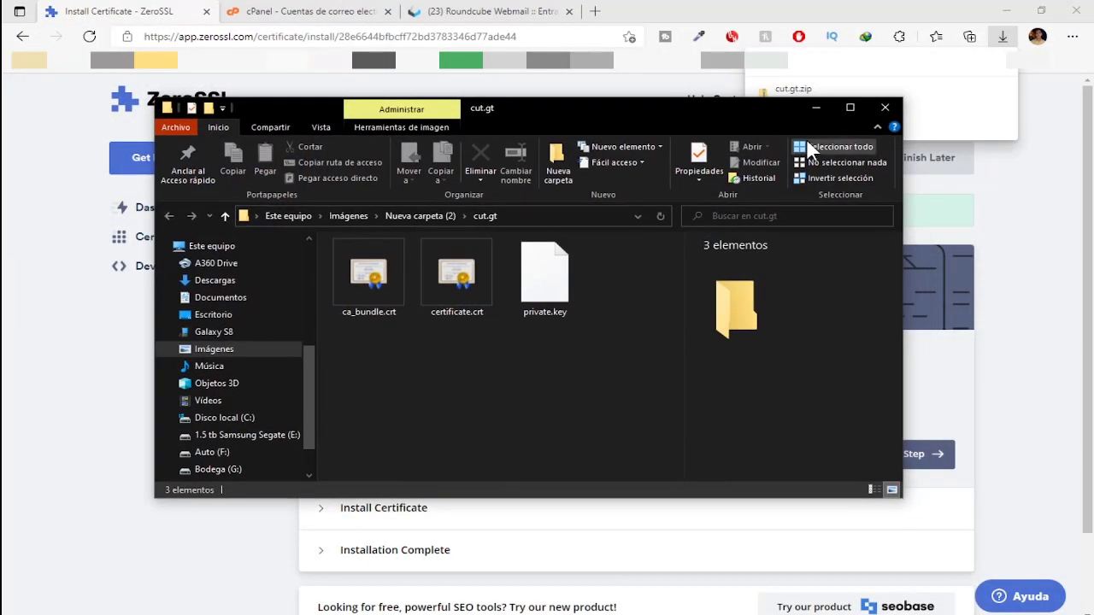
Step: Return to cPanel's main page and open the SSL site management page from SSL / TLS in the Seguridad section
{"action": "left_click", "coordinate": [340, 10]}
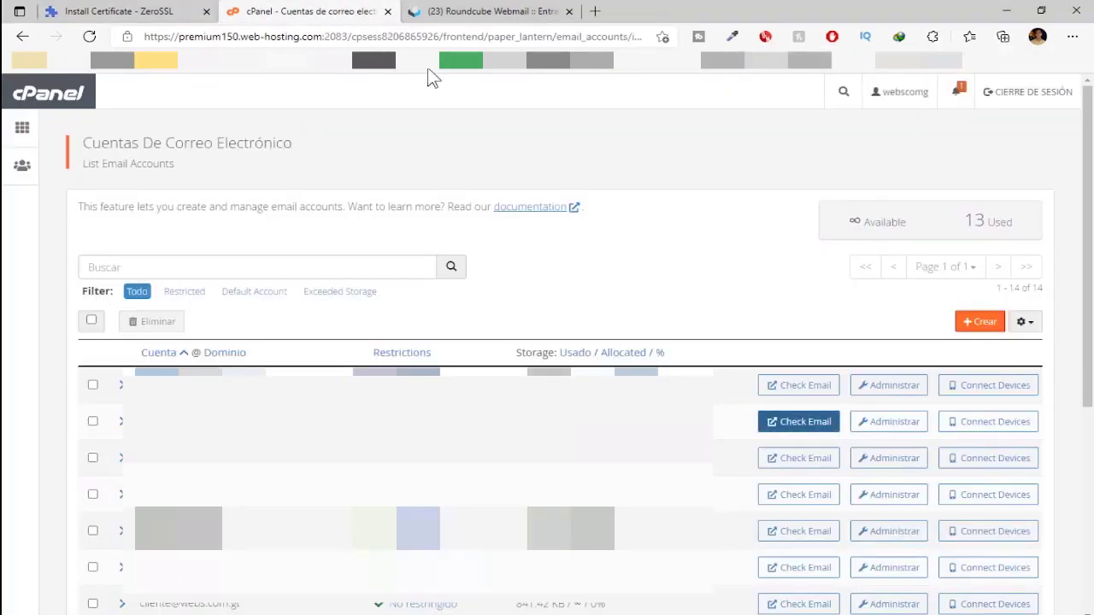
{"action": "left_click", "coordinate": [88, 106]}
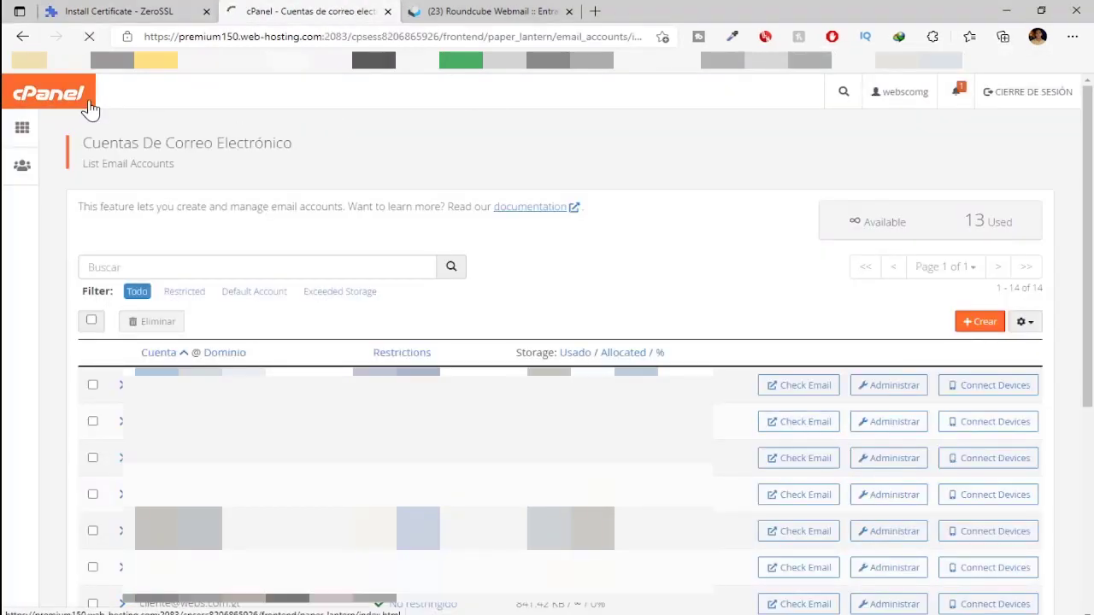
{"action": "scroll", "coordinate": [727, 320], "scroll_direction": "down", "scroll_amount": 12}
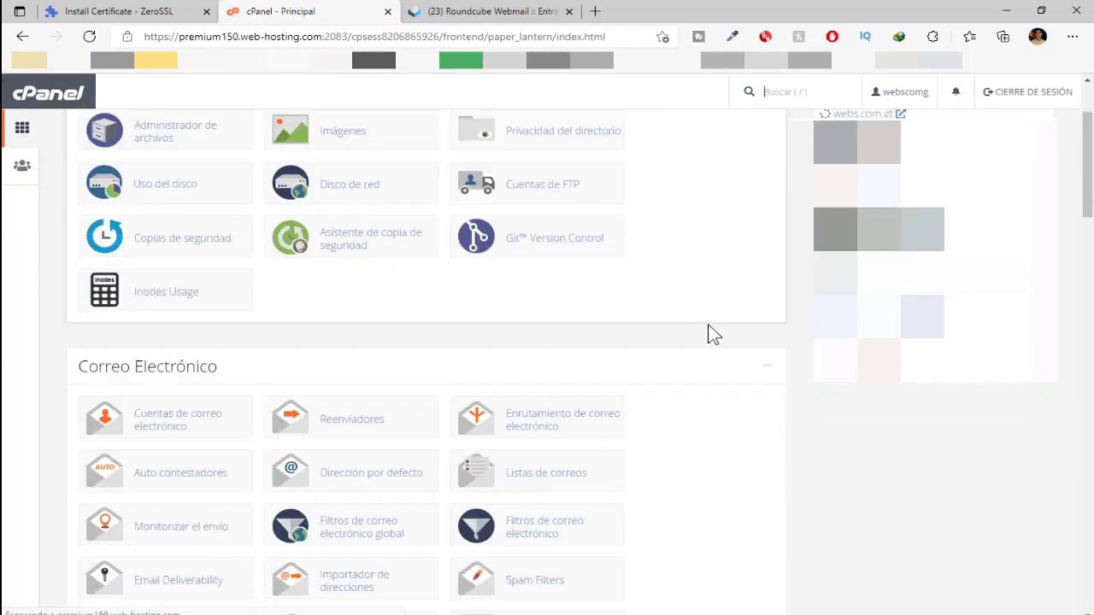
{"action": "scroll", "coordinate": [714, 333], "scroll_direction": "down", "scroll_amount": 5}
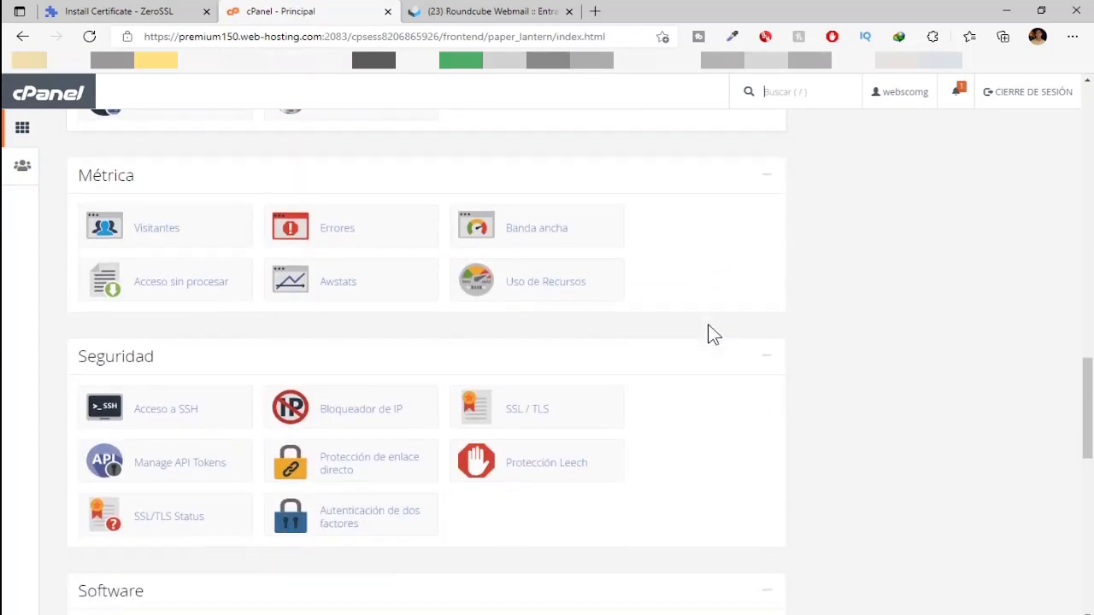
{"action": "scroll", "coordinate": [713, 334], "scroll_direction": "down", "scroll_amount": 5}
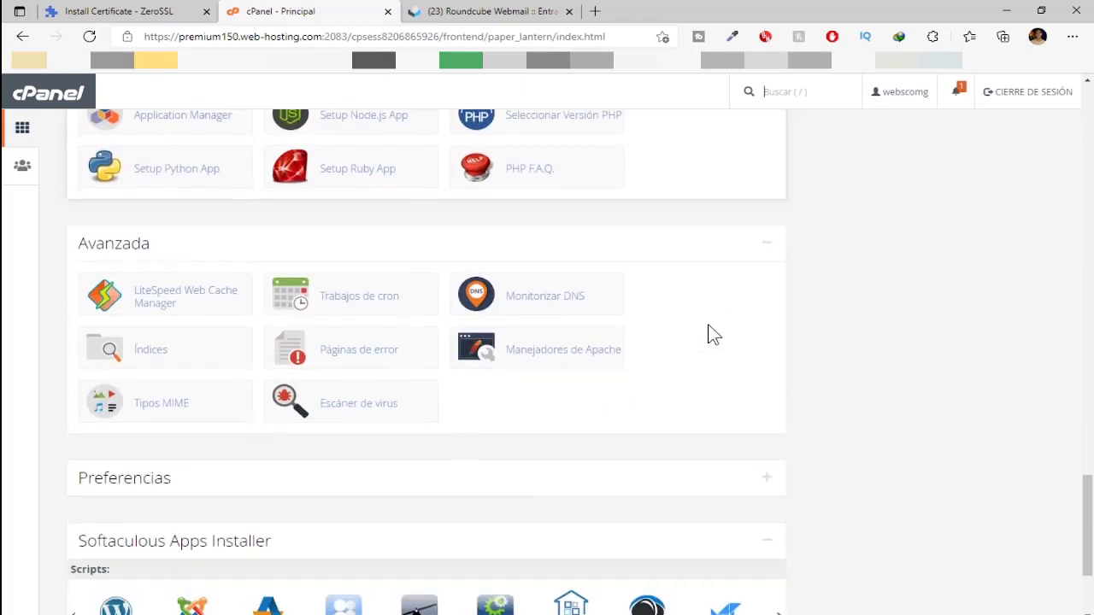
{"action": "scroll", "coordinate": [713, 333], "scroll_direction": "up", "scroll_amount": 9}
{"action": "scroll", "coordinate": [714, 334], "scroll_direction": "up", "scroll_amount": 2}
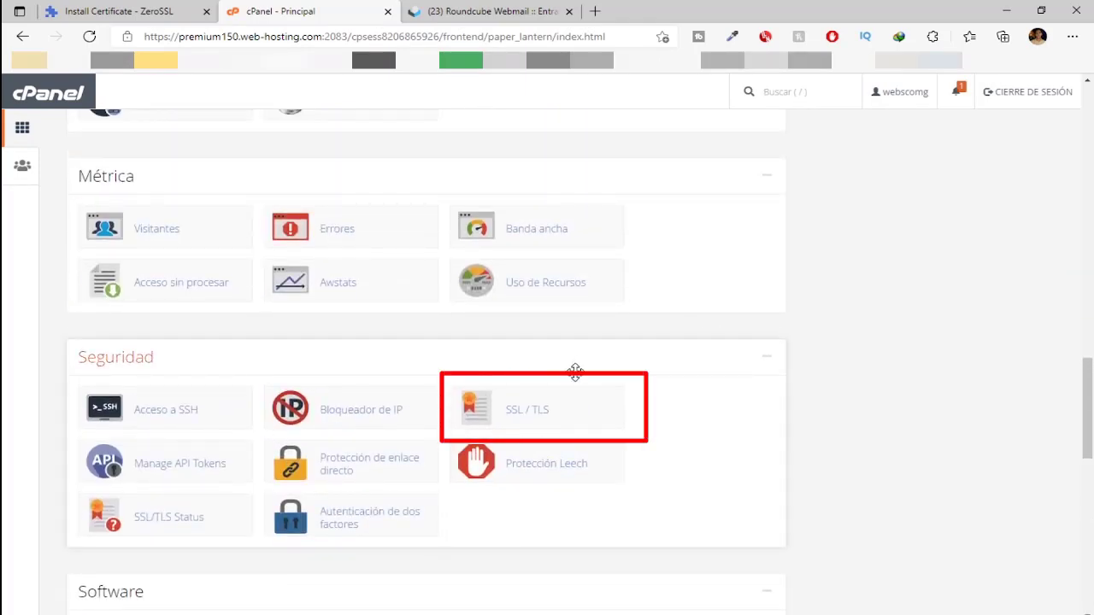
{"action": "left_click", "coordinate": [527, 425]}
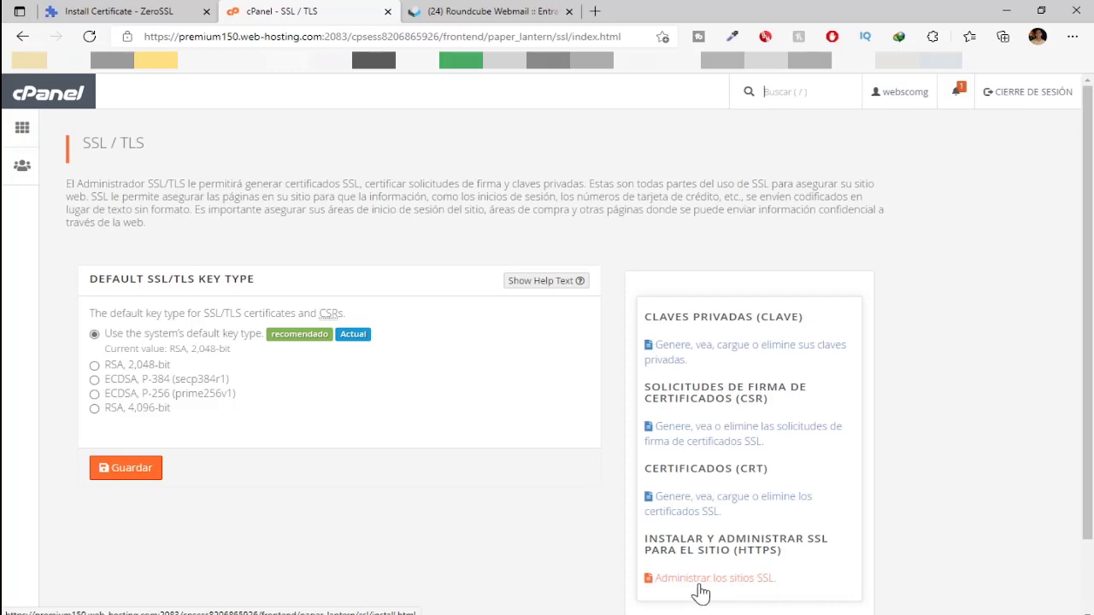
{"action": "left_click", "coordinate": [699, 586]}
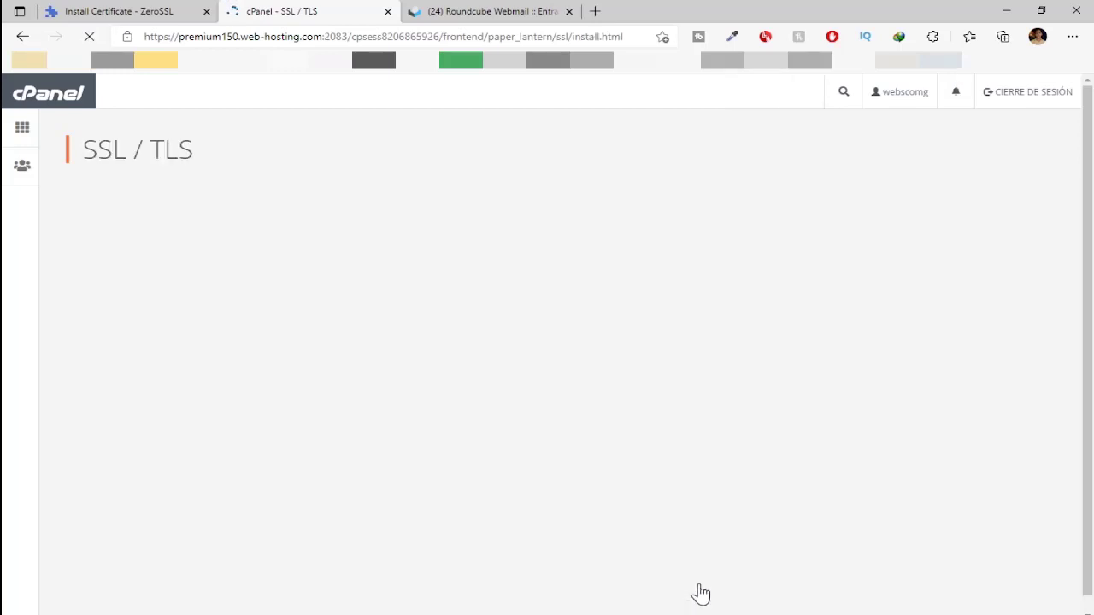
Step: Choose cut.gt as the domain in the certificate installation form and place the cursor in the Certificado (CRT) field
{"action": "scroll", "coordinate": [670, 476], "scroll_direction": "down", "scroll_amount": 9}
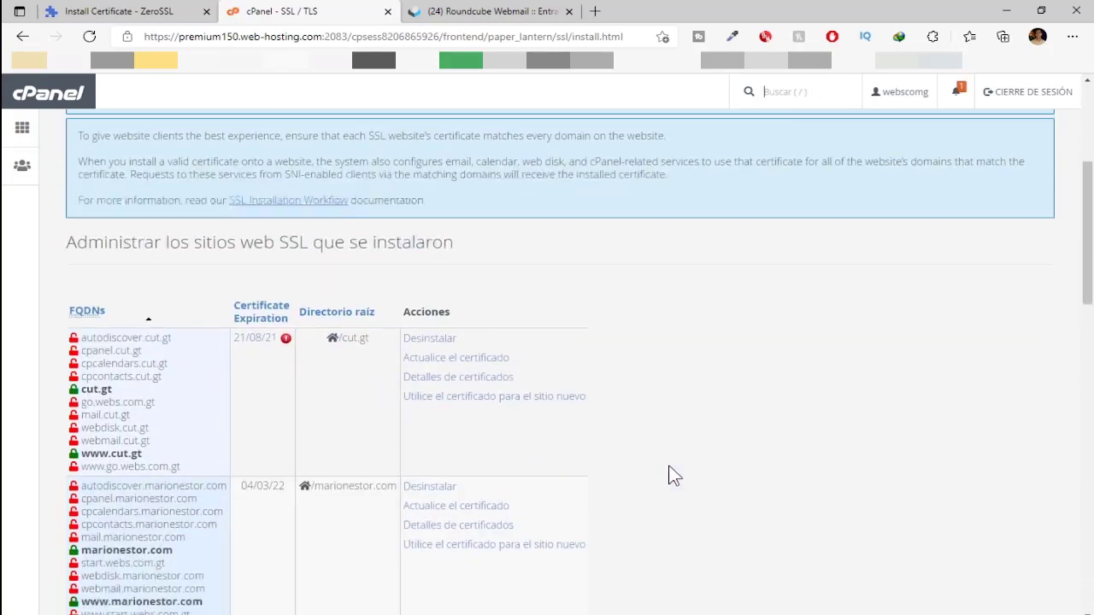
{"action": "scroll", "coordinate": [670, 476], "scroll_direction": "down", "scroll_amount": 4}
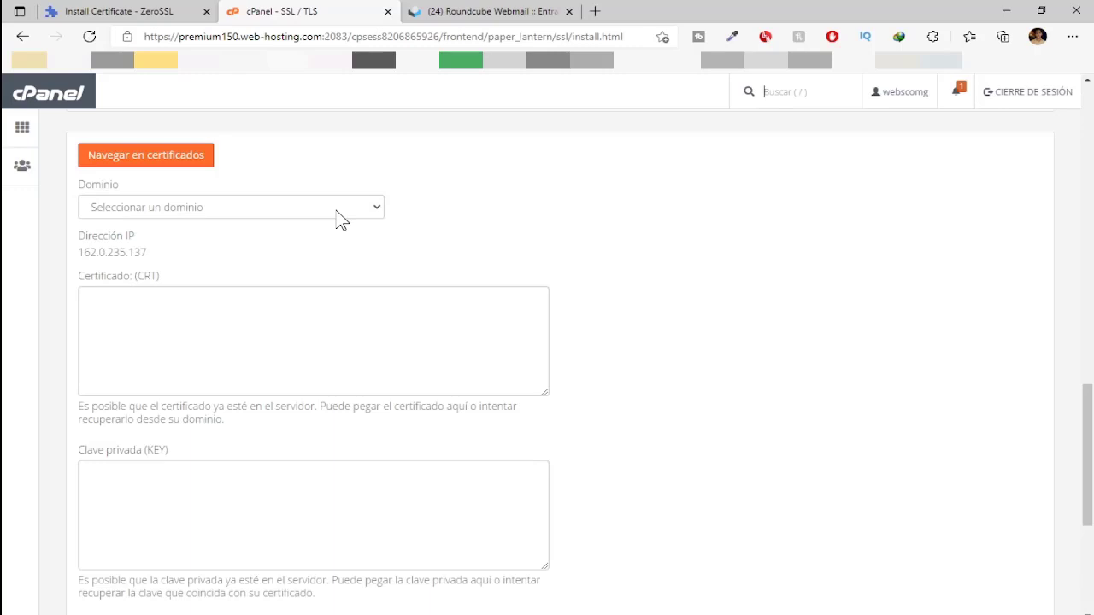
{"action": "left_click", "coordinate": [340, 219]}
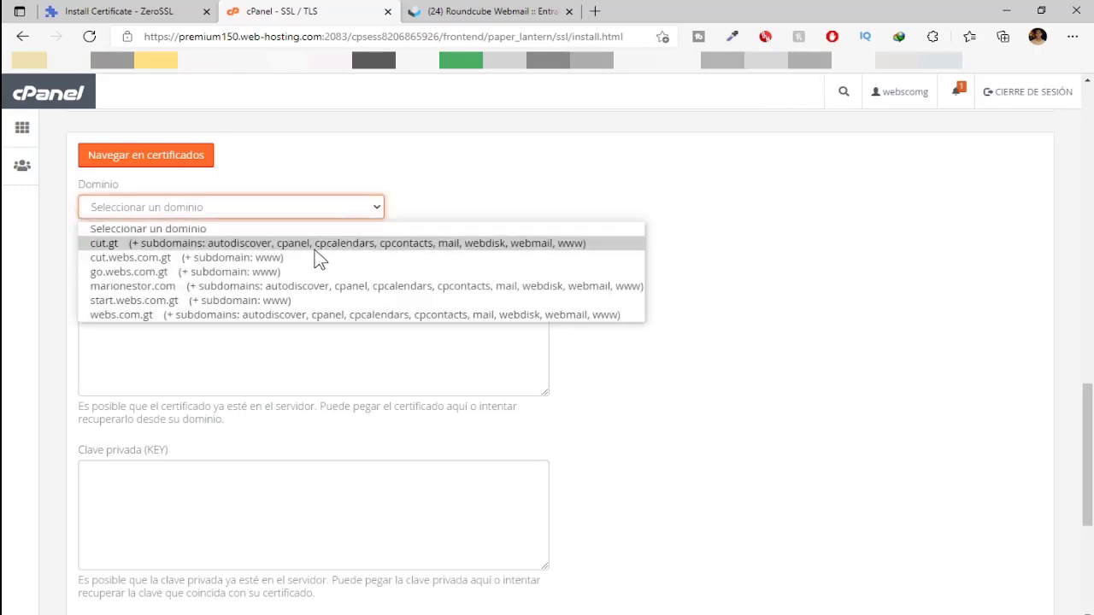
{"action": "left_click", "coordinate": [203, 244]}
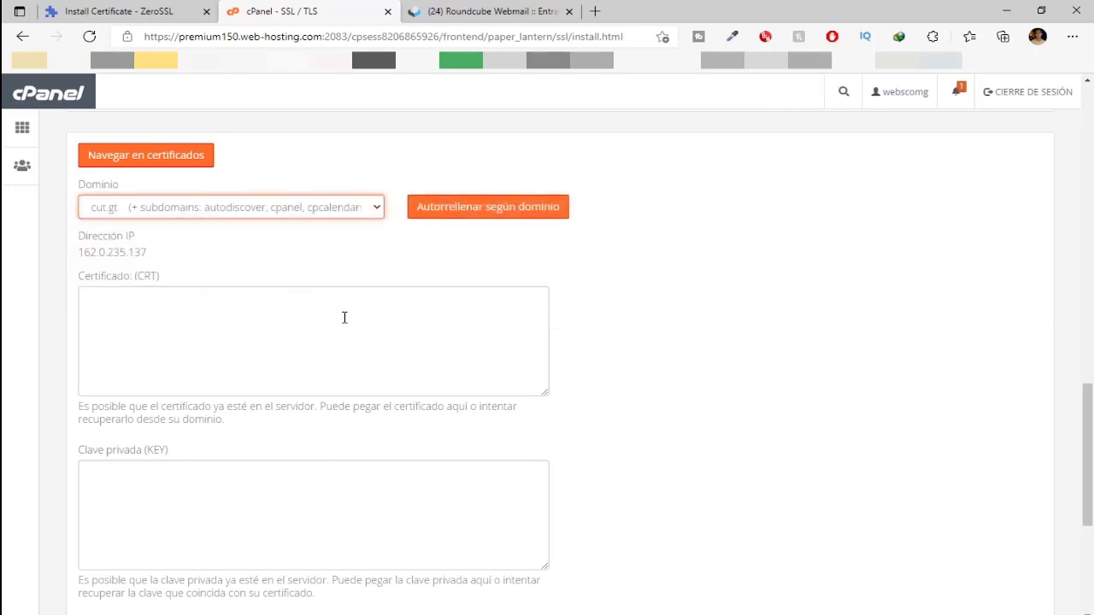
{"action": "left_click", "coordinate": [385, 342]}
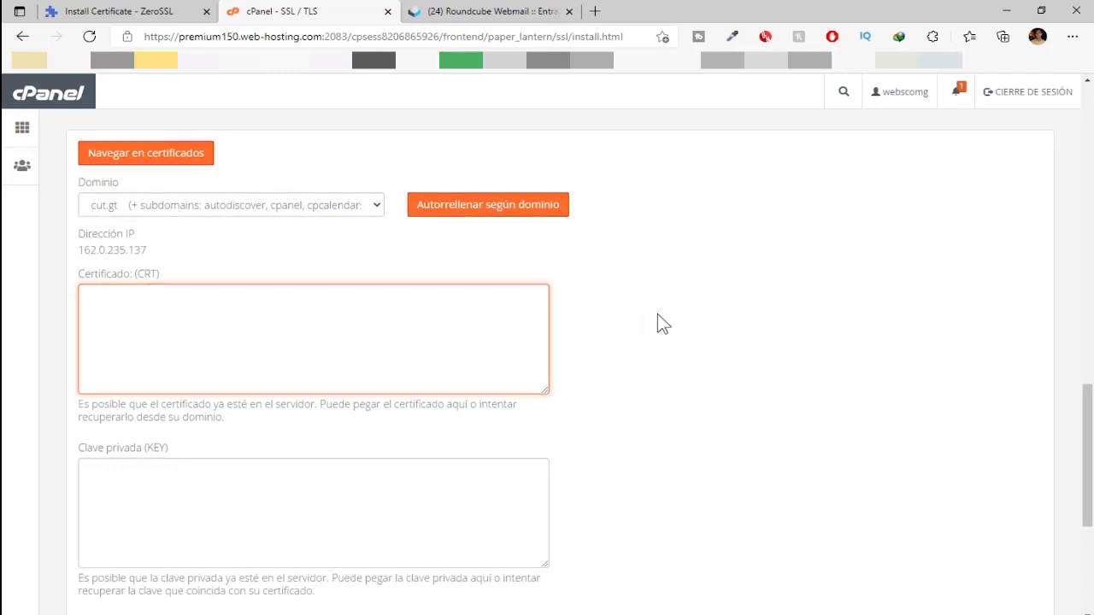
{"action": "scroll", "coordinate": [664, 325], "scroll_direction": "down", "scroll_amount": 2}
{"action": "scroll", "coordinate": [664, 325], "scroll_direction": "up", "scroll_amount": 2}
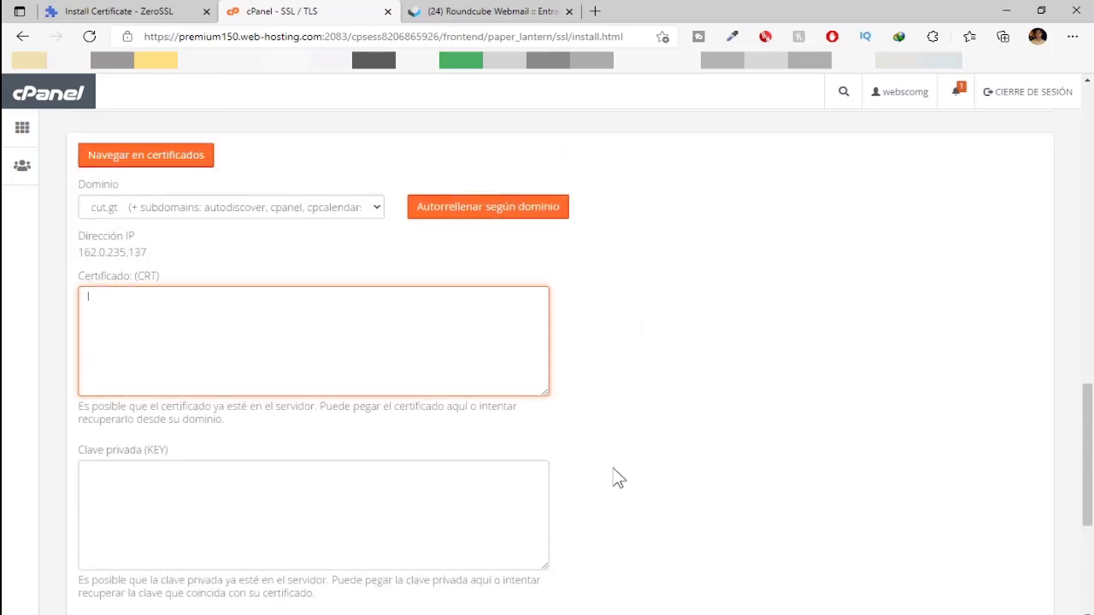
Step: Place the cut.gt folder window beside the form and match certificate.crt, private.key and ca_bundle.crt with the CRT, KEY and CABUNDLE fields
{"action": "left_click", "coordinate": [437, 572]}
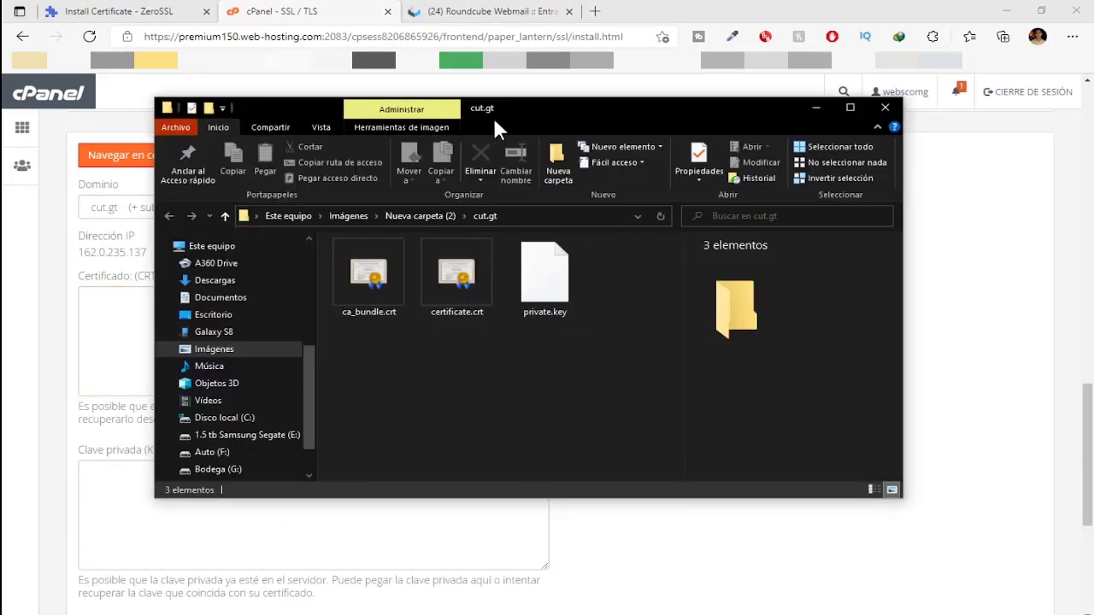
{"action": "left_click_drag", "start_coordinate": [495, 128], "coordinate": [727, 124]}
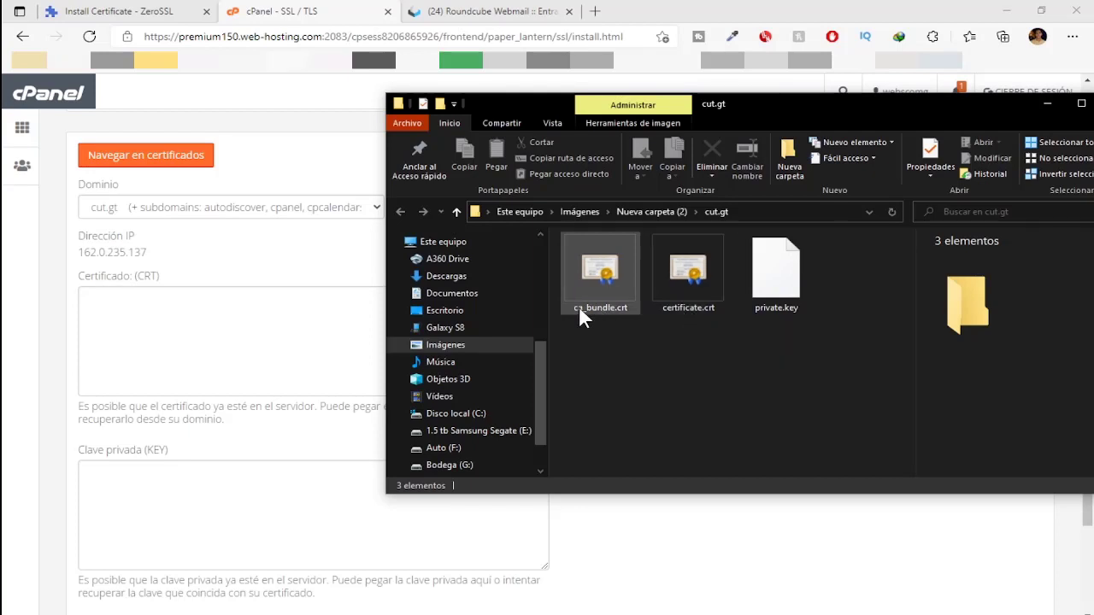
{"action": "left_click", "coordinate": [687, 288]}
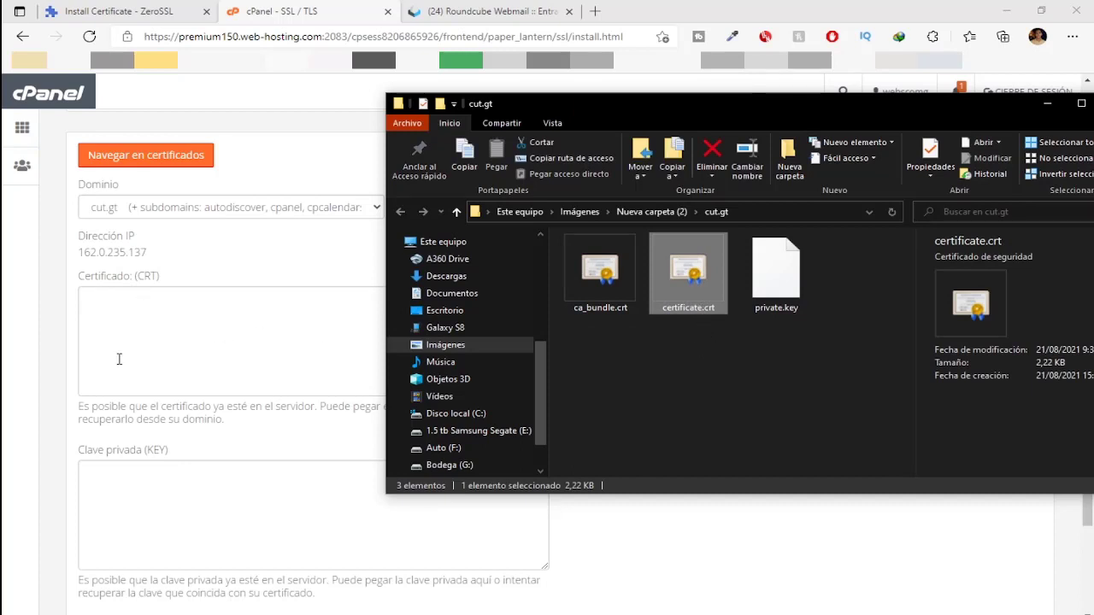
{"action": "left_click", "coordinate": [785, 276]}
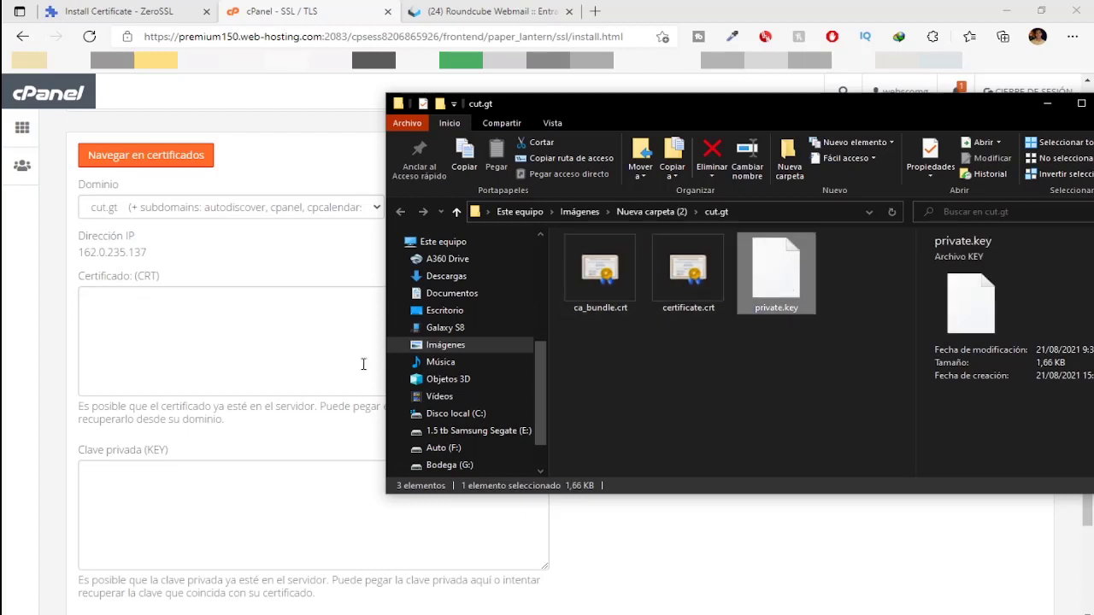
{"action": "scroll", "coordinate": [239, 390], "scroll_direction": "down", "scroll_amount": 3}
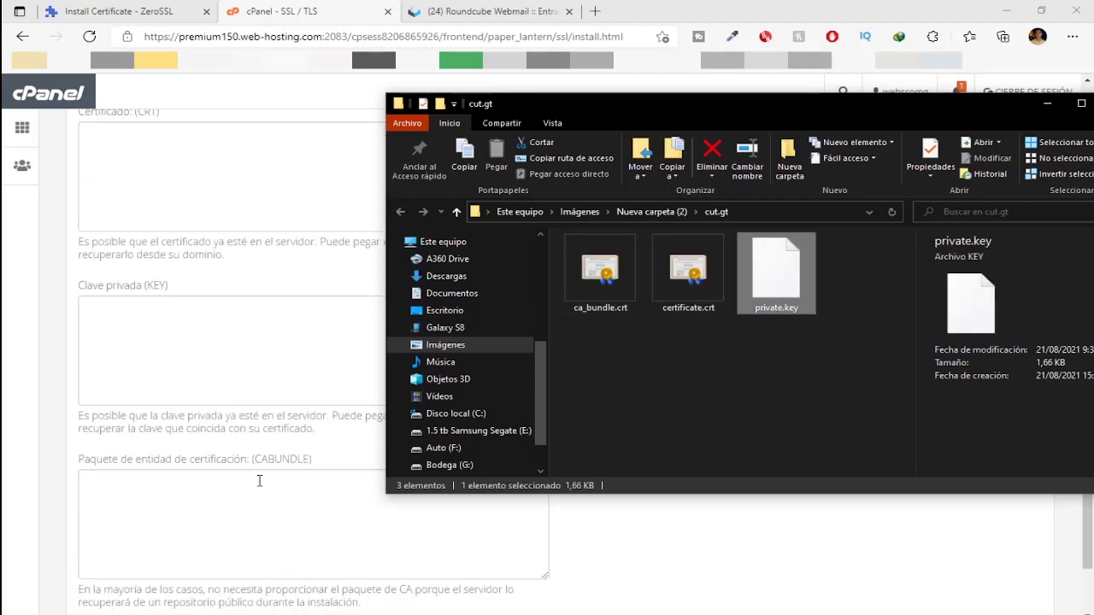
{"action": "left_click", "coordinate": [568, 301]}
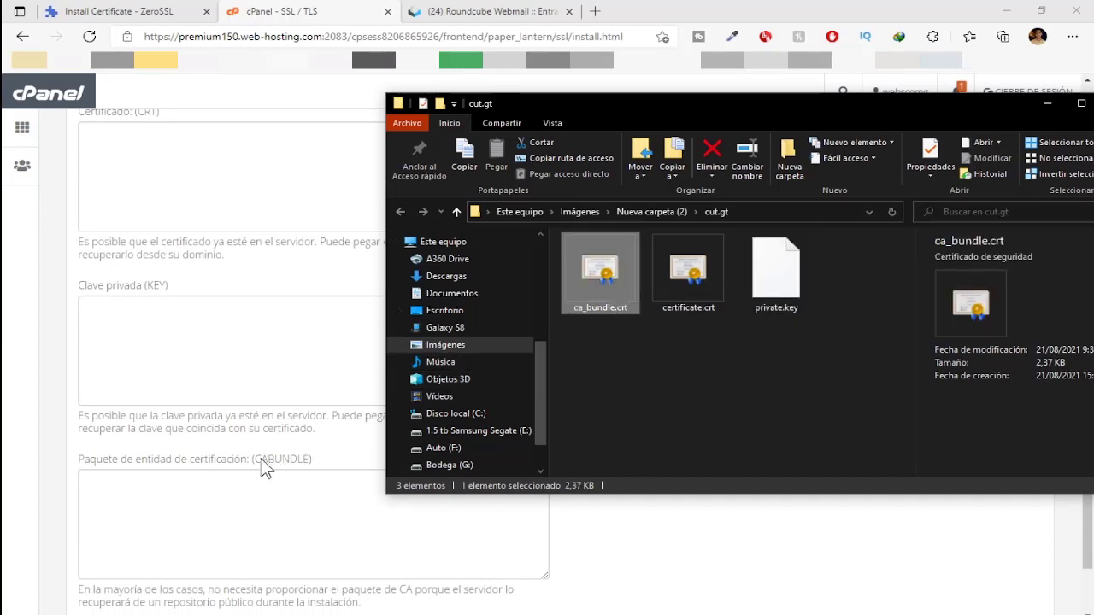
{"action": "scroll", "coordinate": [260, 318], "scroll_direction": "up", "scroll_amount": 1}
{"action": "scroll", "coordinate": [244, 321], "scroll_direction": "up", "scroll_amount": 1}
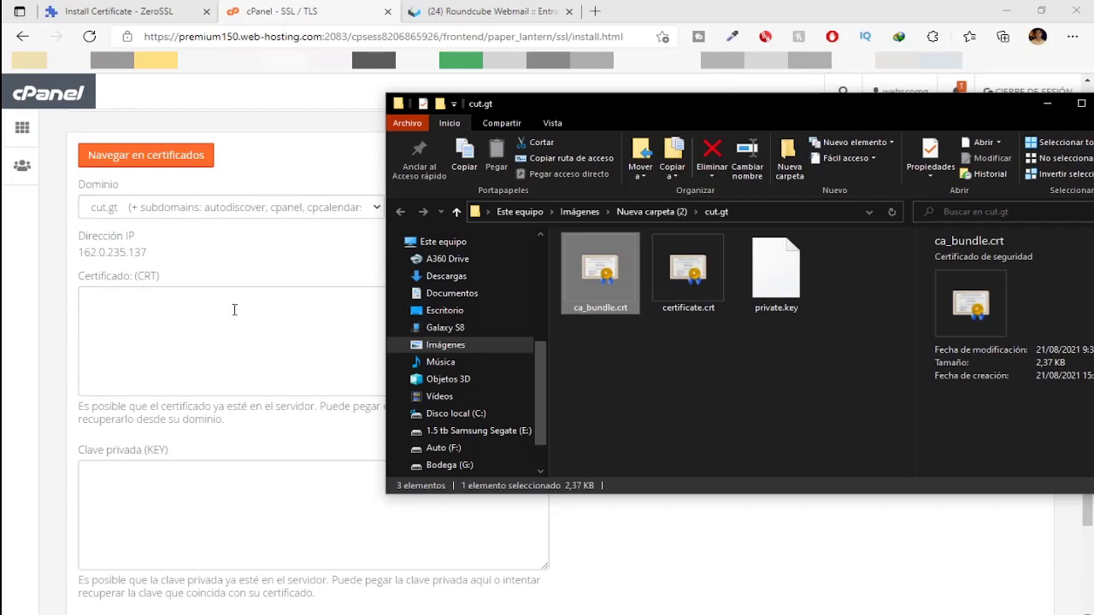
Step: Open certificate.crt in Notepad (Bloc de notas), copy its entire text and paste it into the Certificado (CRT) field
{"action": "left_click", "coordinate": [688, 274]}
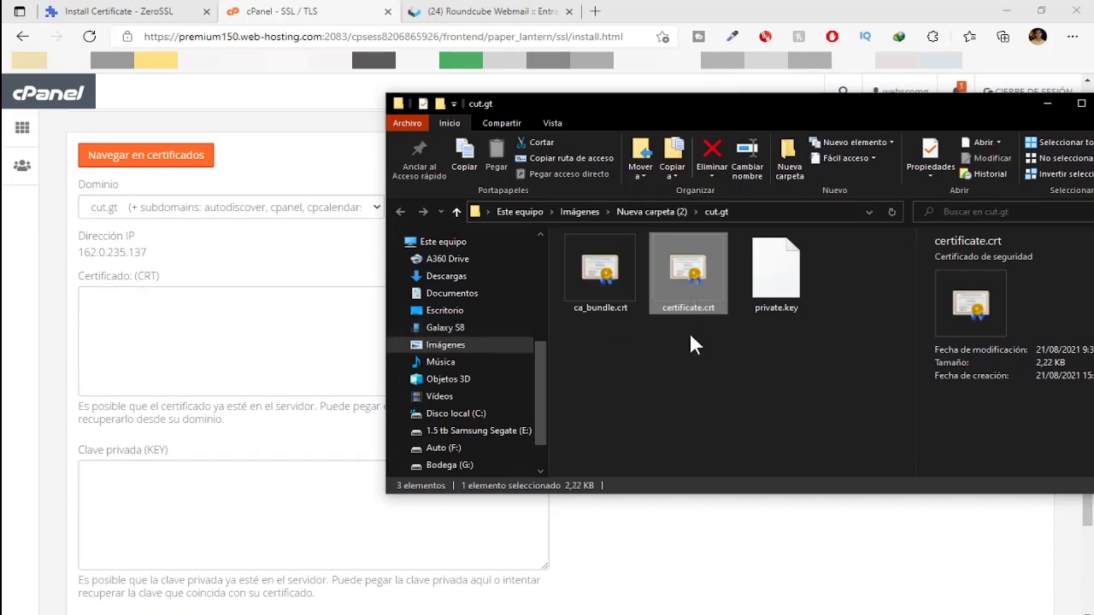
{"action": "right_click", "coordinate": [706, 289]}
{"action": "mouse_move", "coordinate": [746, 363]}
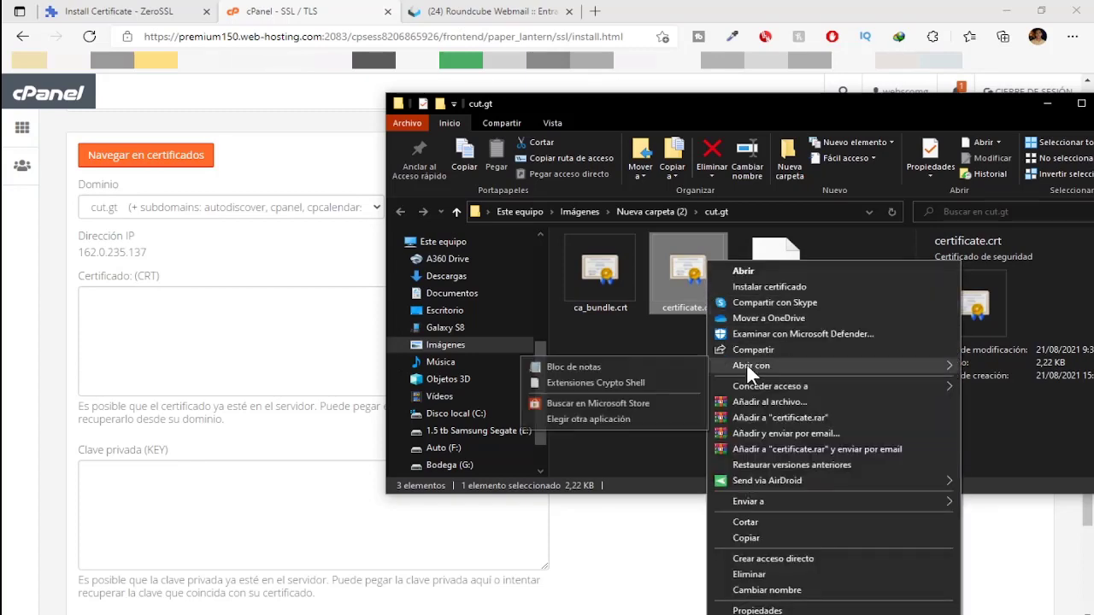
{"action": "left_click", "coordinate": [658, 368]}
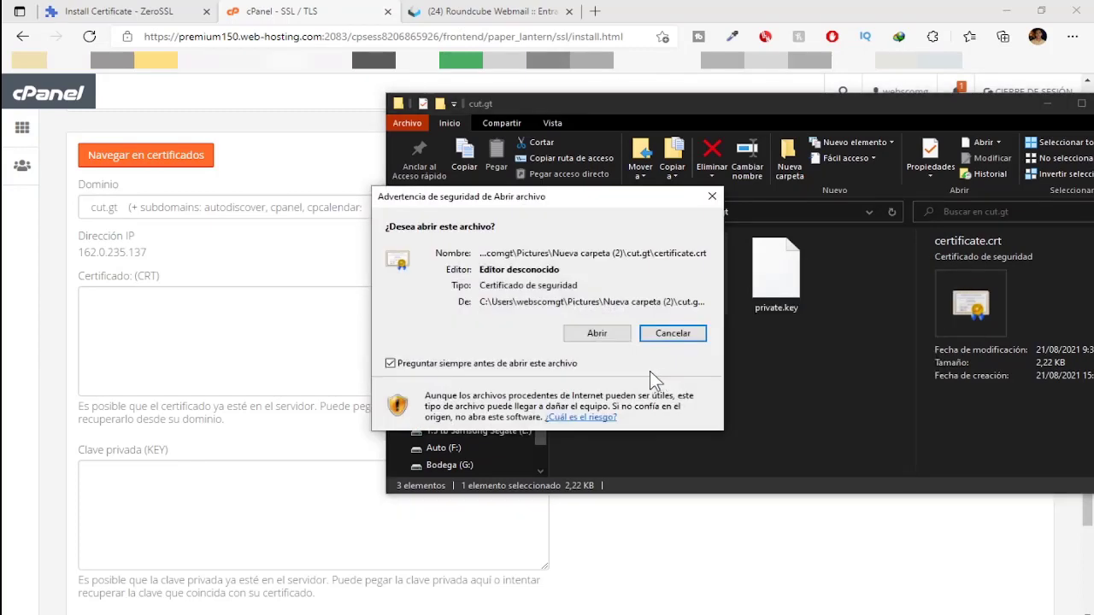
{"action": "left_click", "coordinate": [597, 333]}
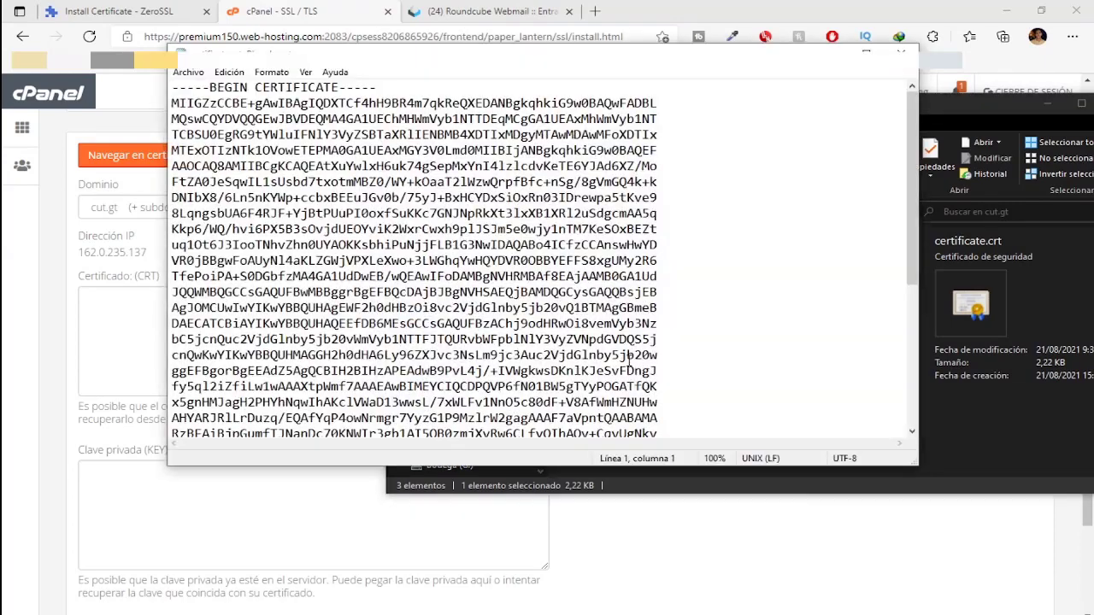
{"action": "key", "text": "ctrl+a"}
{"action": "key", "text": "ctrl+c"}
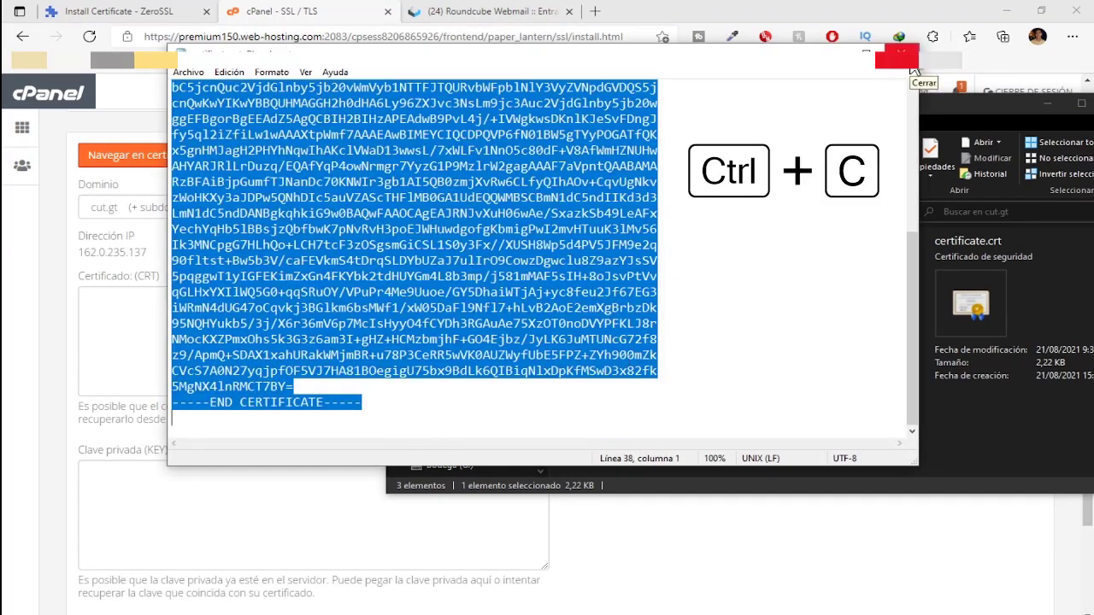
{"action": "left_click", "coordinate": [103, 337]}
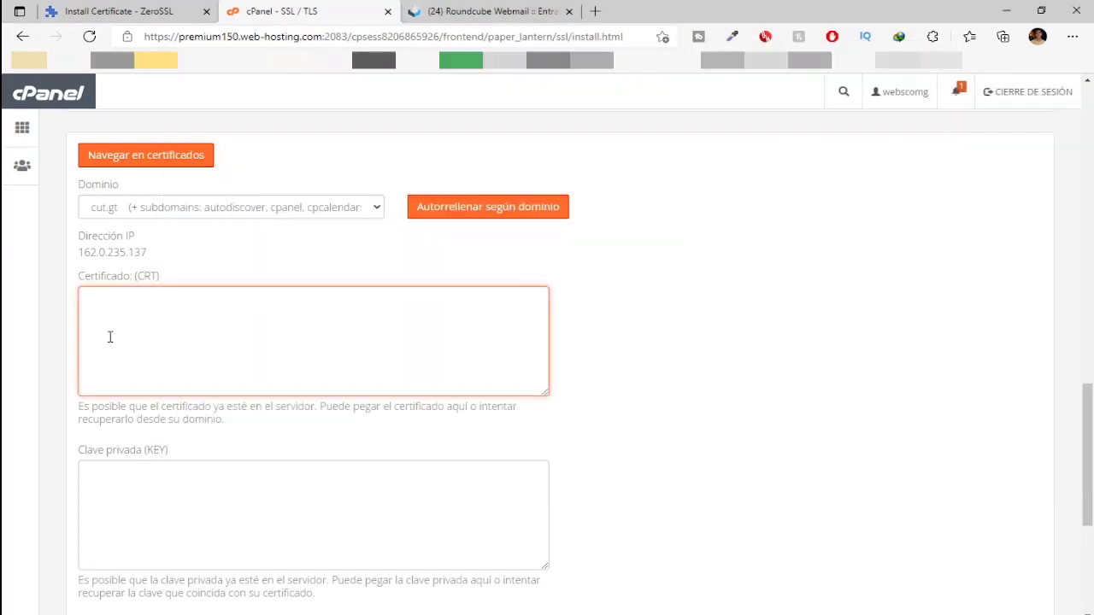
{"action": "key", "text": "ctrl+v"}
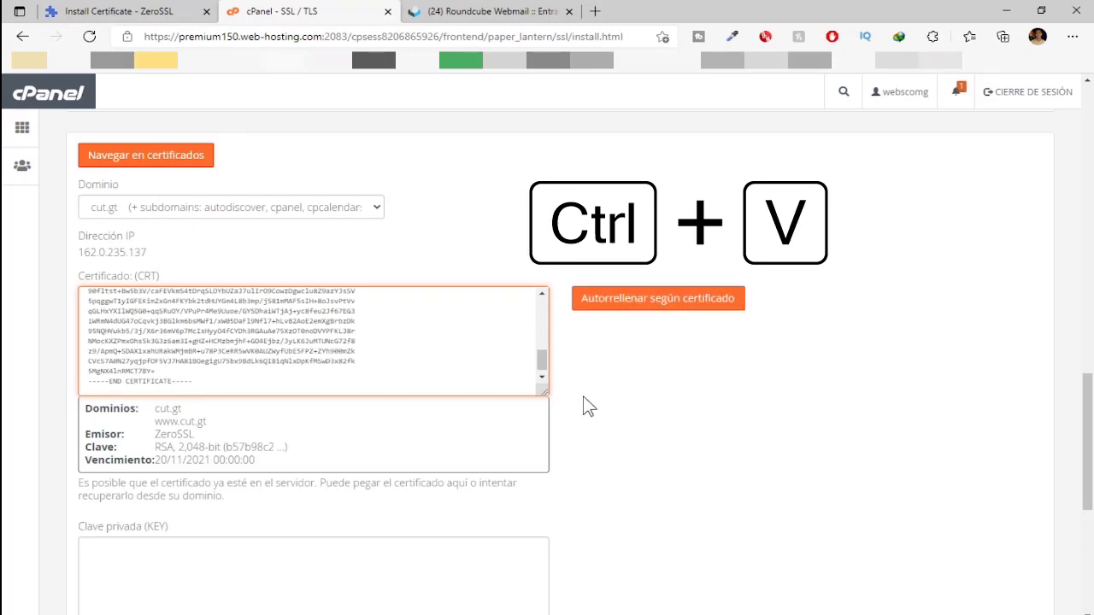
Step: Place the cursor in the Clave privada (KEY) field and close the Notepad window of certificate.crt
{"action": "scroll", "coordinate": [584, 406], "scroll_direction": "down", "scroll_amount": 2}
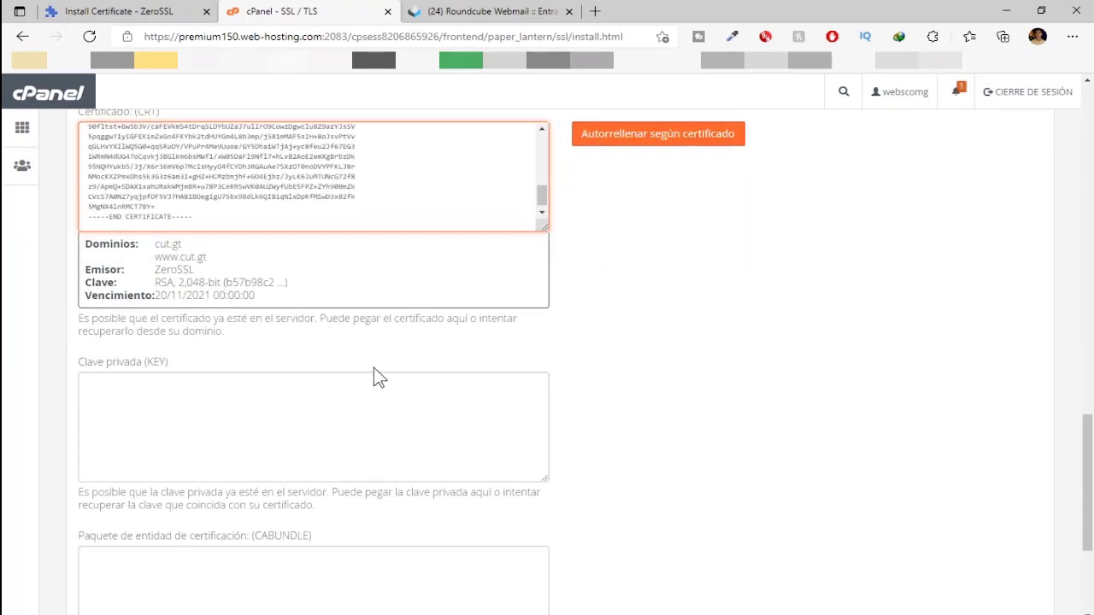
{"action": "scroll", "coordinate": [381, 378], "scroll_direction": "down", "scroll_amount": 2}
{"action": "left_click", "coordinate": [309, 286]}
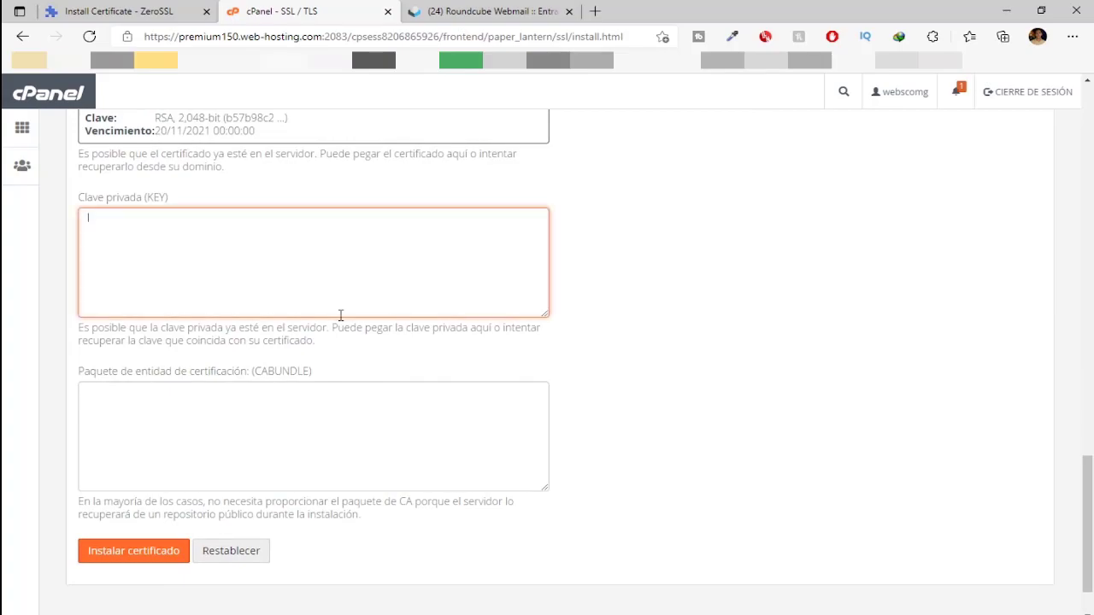
{"action": "mouse_move", "coordinate": [612, 614]}
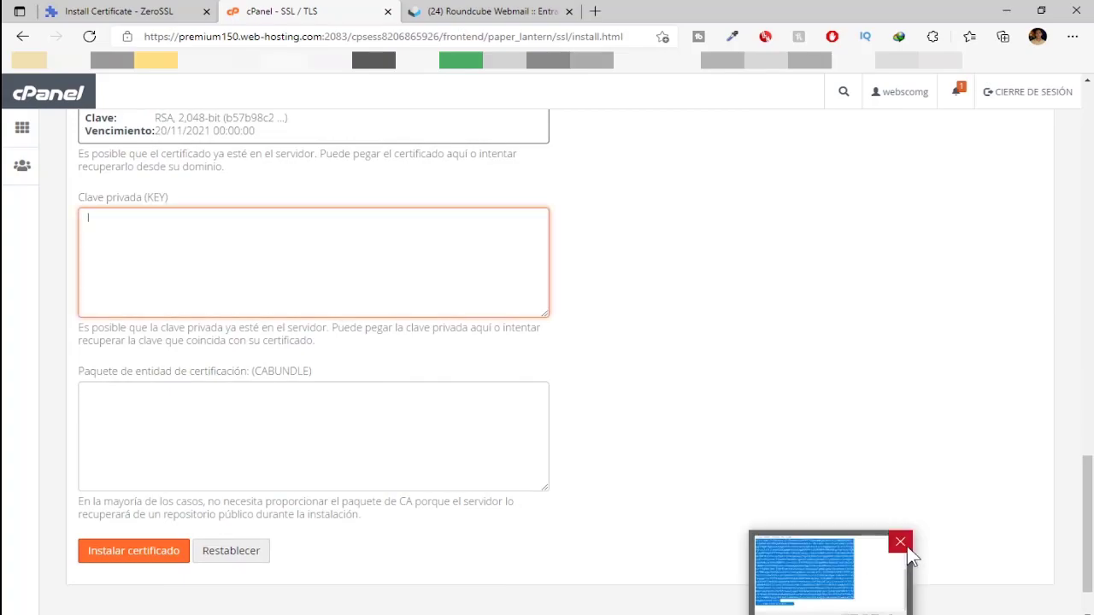
{"action": "left_click", "coordinate": [906, 543]}
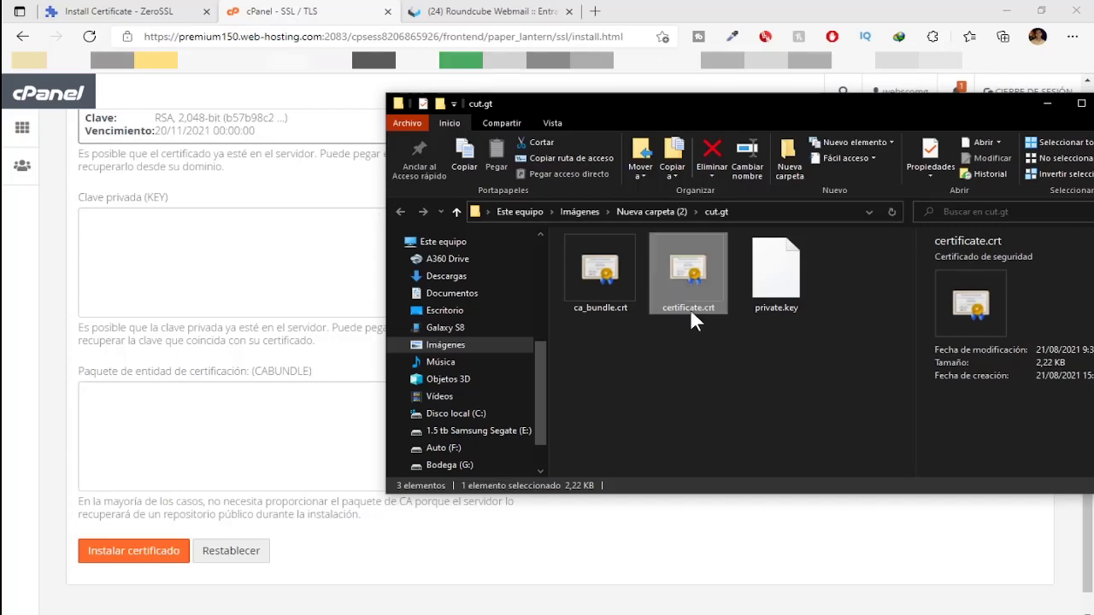
Step: Open private.key from the cut.gt folder in Notepad (Bloc de notas)
{"action": "left_click", "coordinate": [788, 296]}
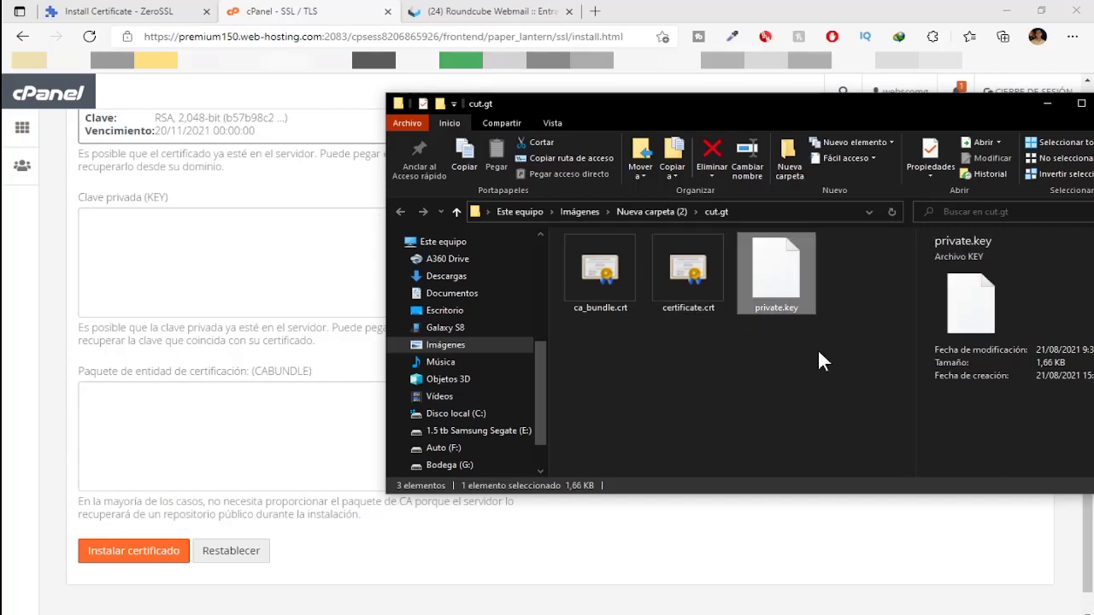
{"action": "right_click", "coordinate": [797, 298]}
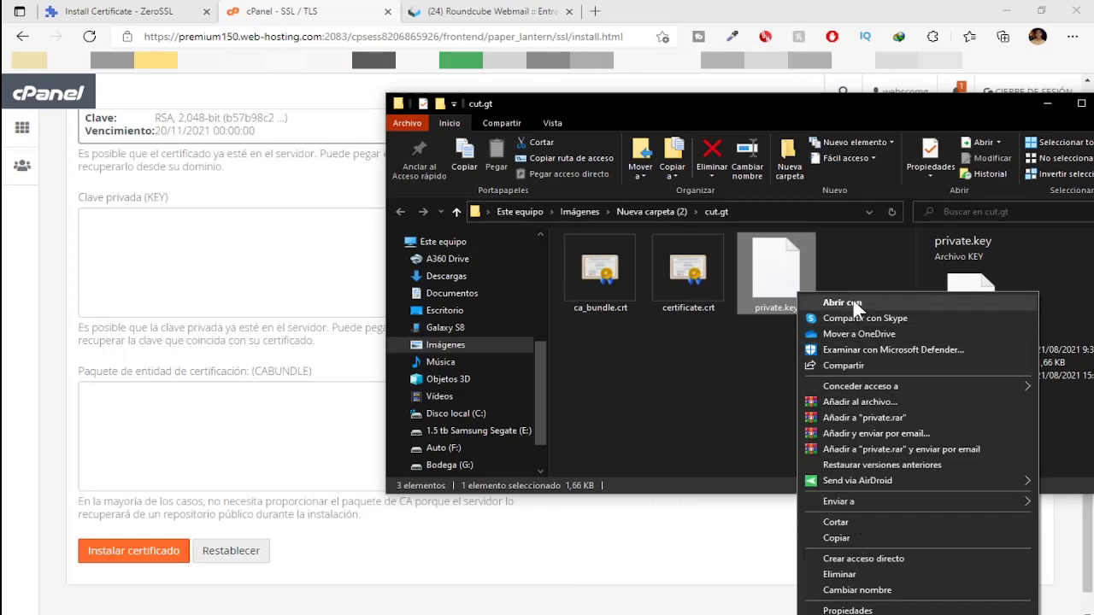
{"action": "left_click", "coordinate": [880, 302]}
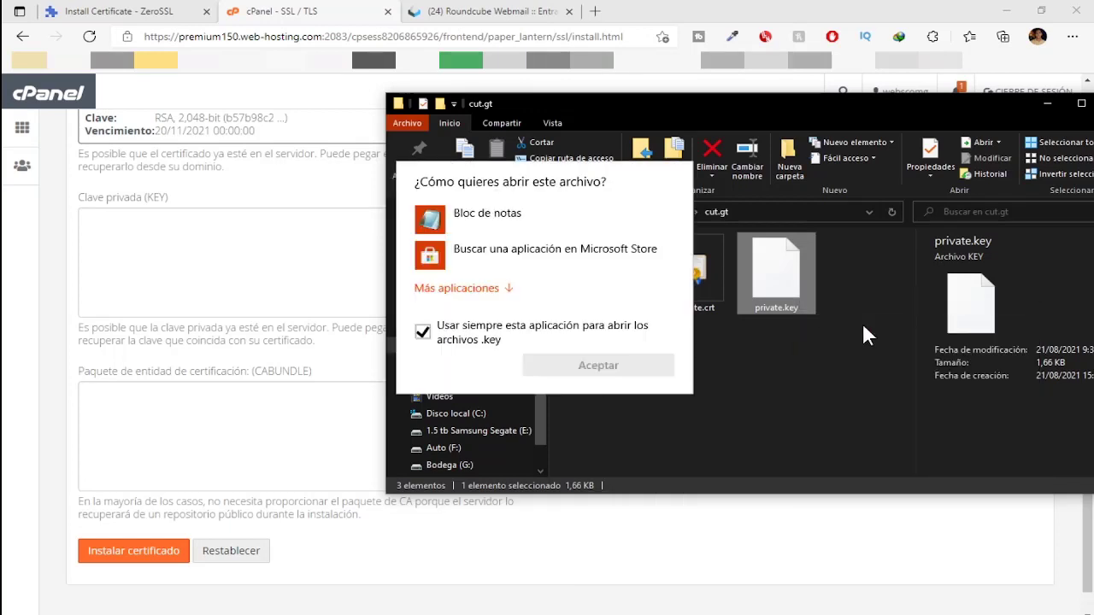
{"action": "left_click", "coordinate": [608, 229]}
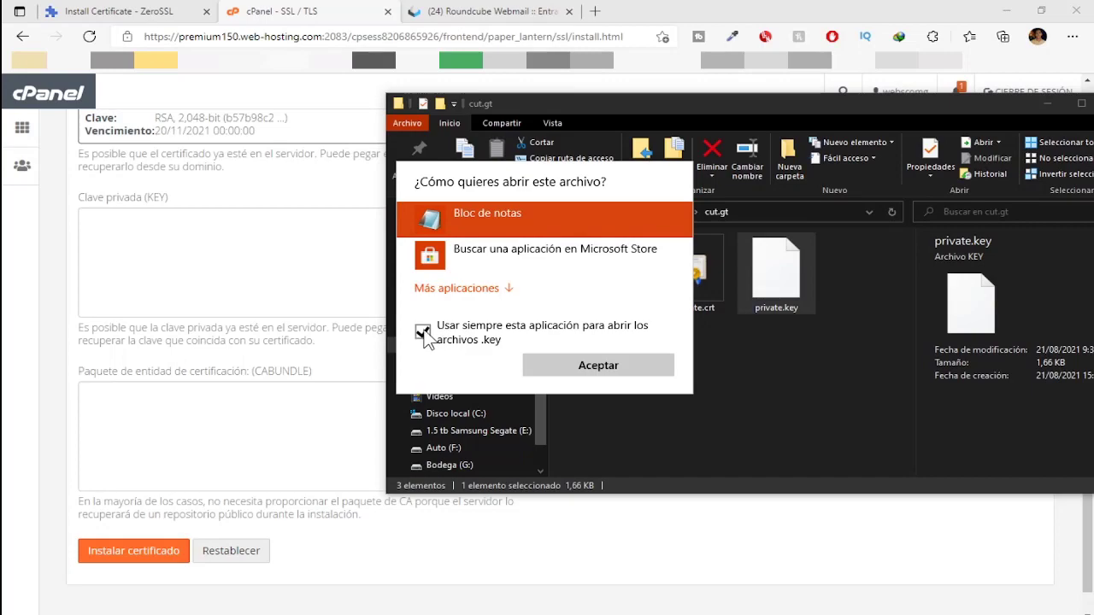
{"action": "left_click", "coordinate": [630, 374]}
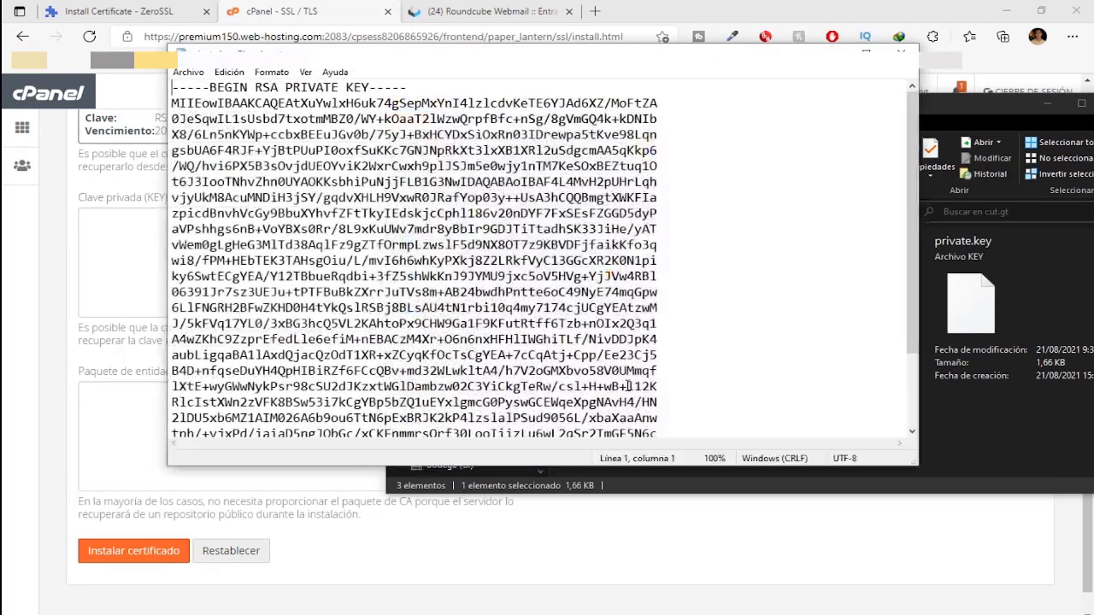
Step: Copy the entire private key text and paste it into the Clave privada (KEY) field of the installation form
{"action": "key", "text": "ctrl+e"}
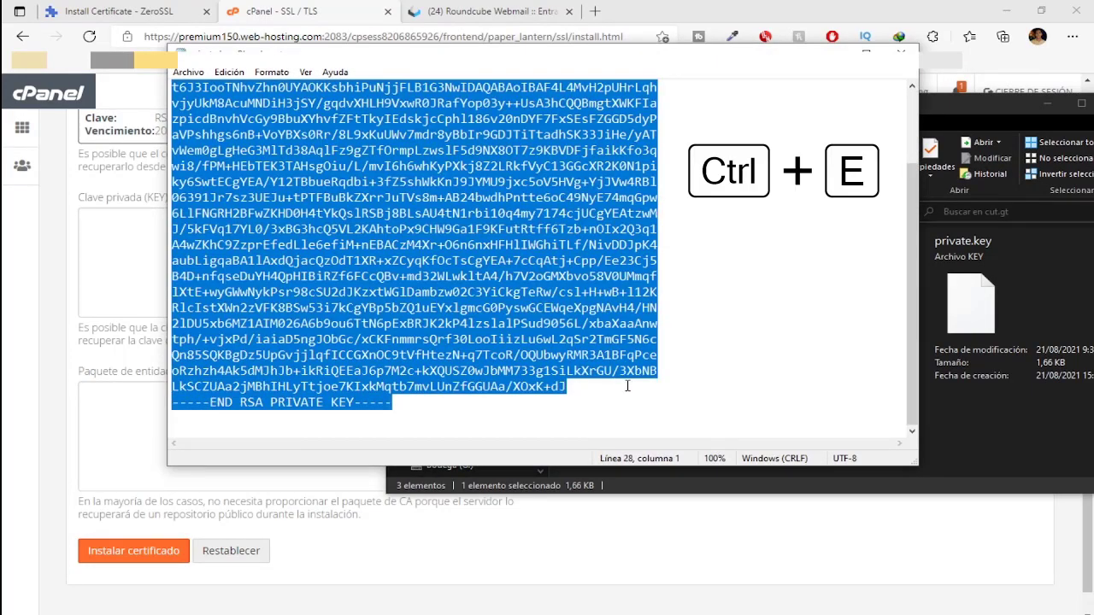
{"action": "key", "text": "ctrl+c"}
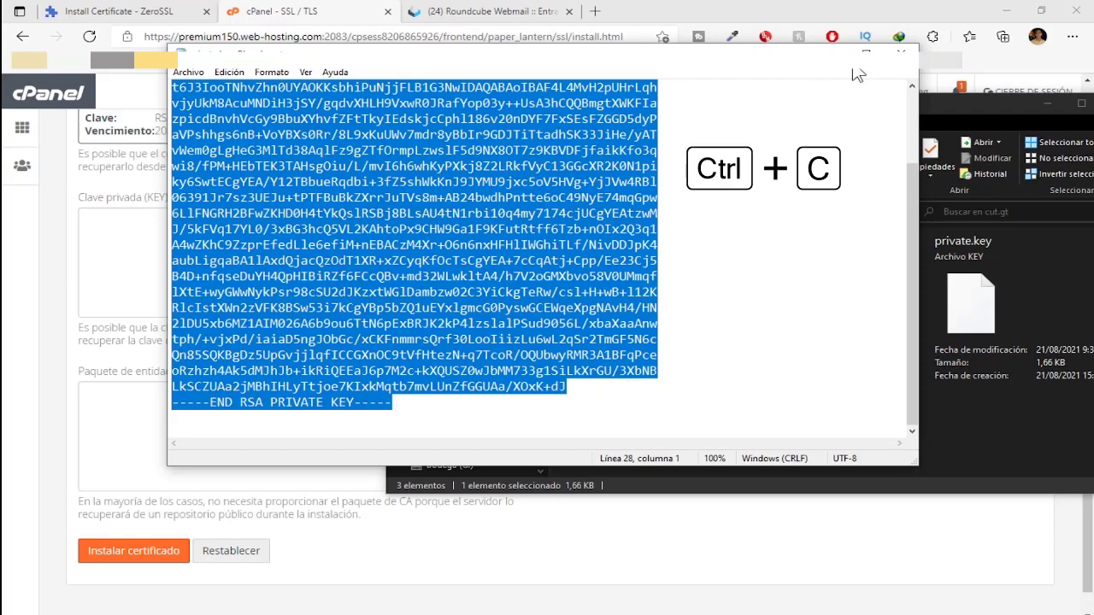
{"action": "left_click", "coordinate": [880, 50]}
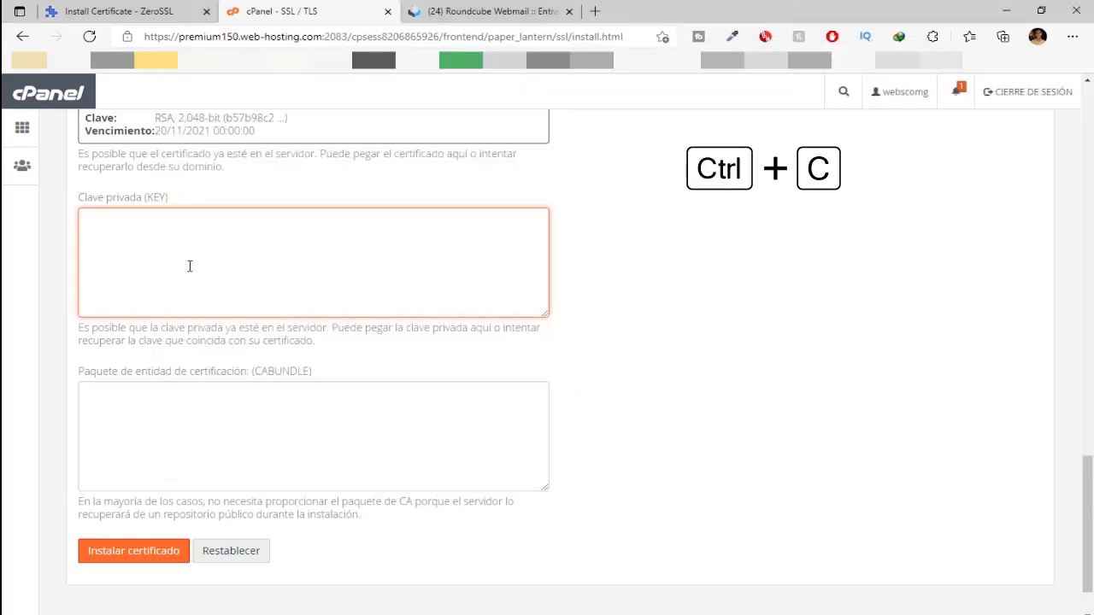
{"action": "key", "text": "ctrl+v"}
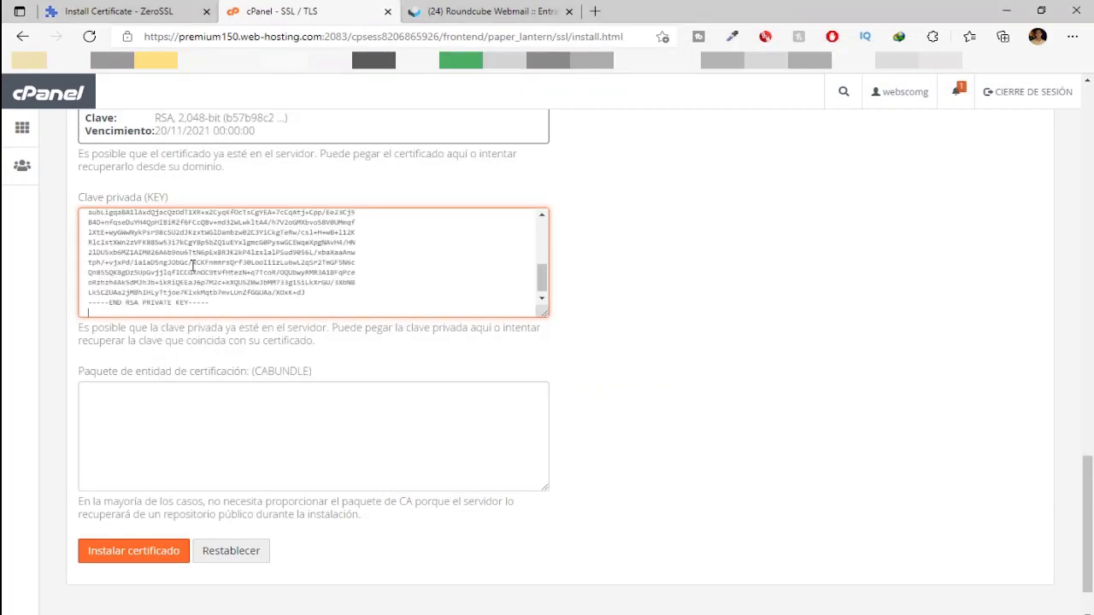
Step: Place the cursor in the CABUNDLE field, then close the private.key Notepad window and bring back the cut.gt folder
{"action": "left_click", "coordinate": [254, 416]}
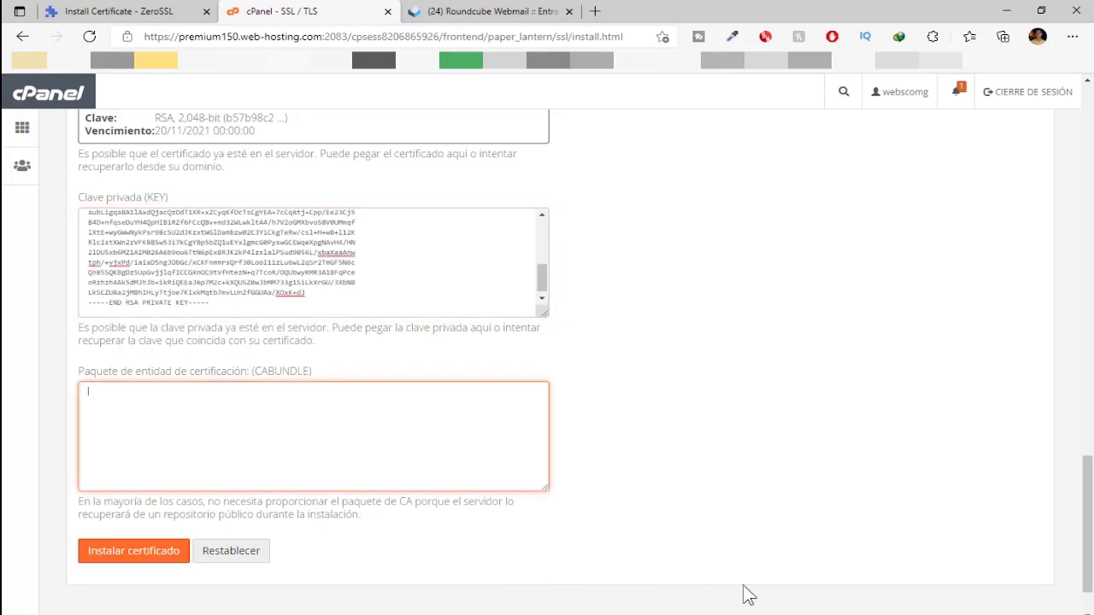
{"action": "left_click", "coordinate": [832, 611]}
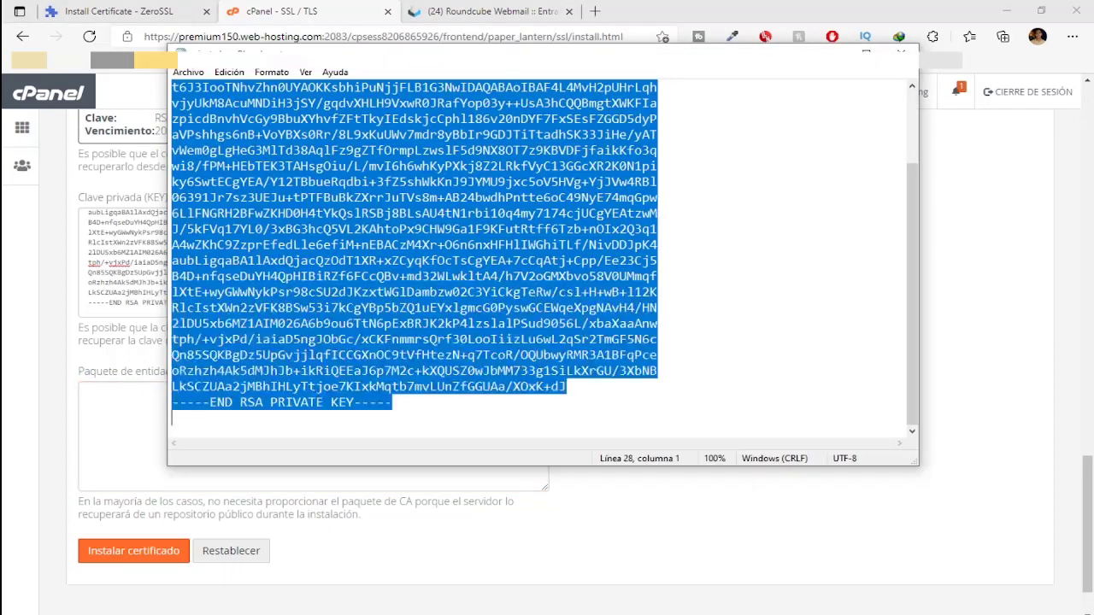
{"action": "left_click", "coordinate": [899, 53]}
{"action": "left_click", "coordinate": [437, 610]}
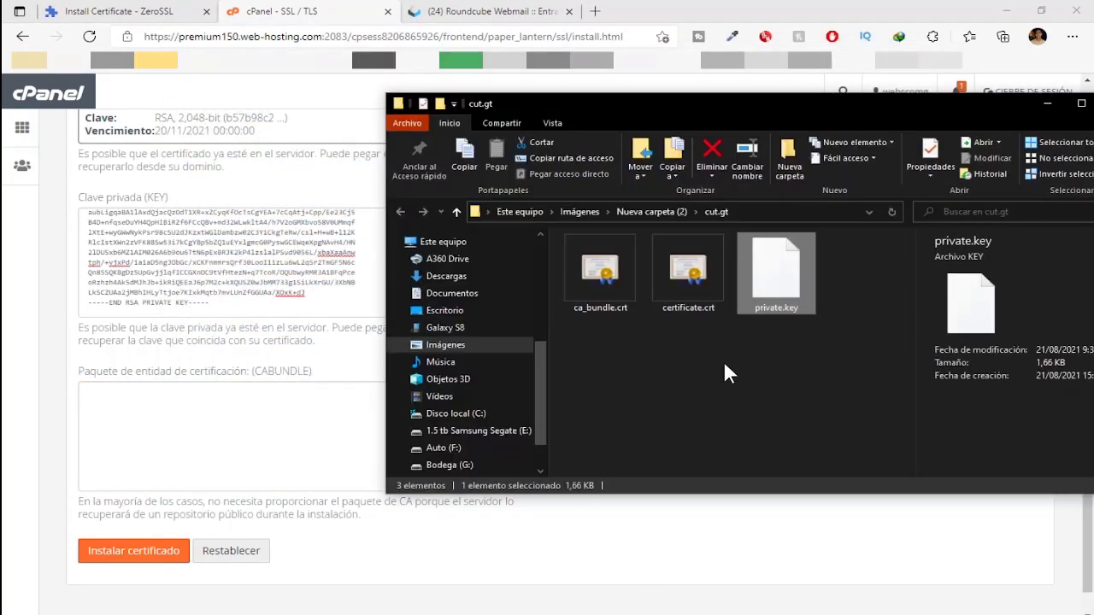
Step: Open ca_bundle.crt in Notepad (Bloc de notas), allowing the file to open despite the security warning
{"action": "left_click", "coordinate": [620, 290]}
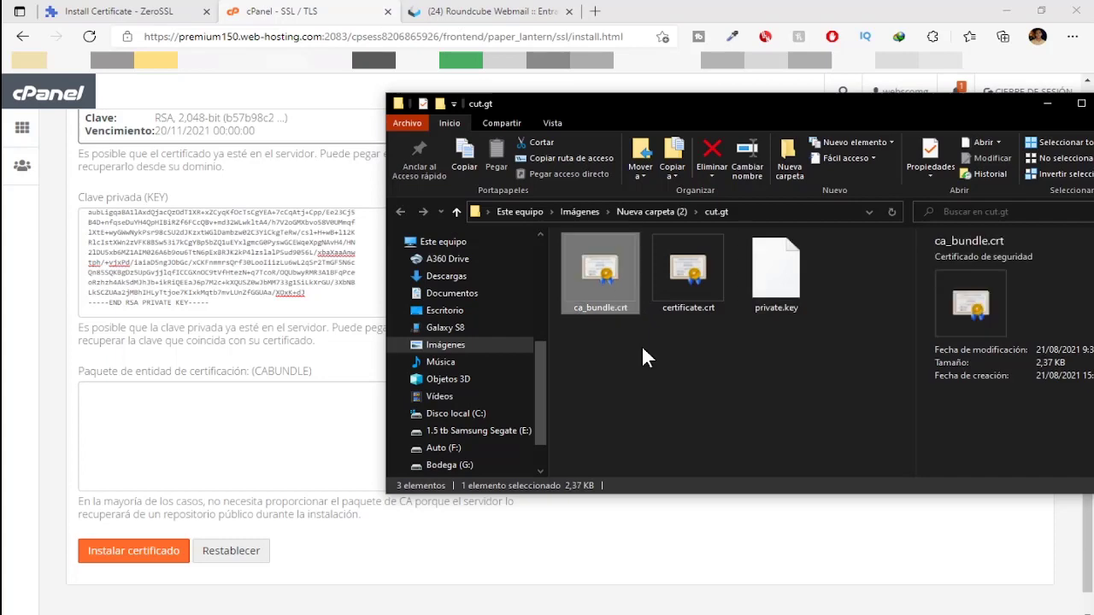
{"action": "right_click", "coordinate": [581, 290]}
{"action": "mouse_move", "coordinate": [692, 362]}
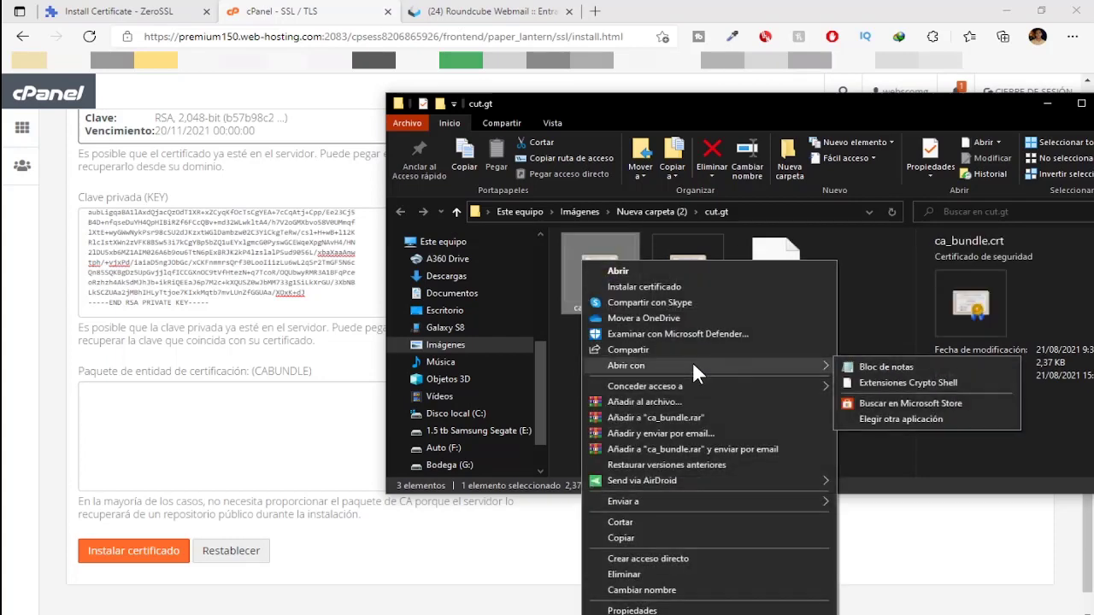
{"action": "left_click", "coordinate": [904, 367]}
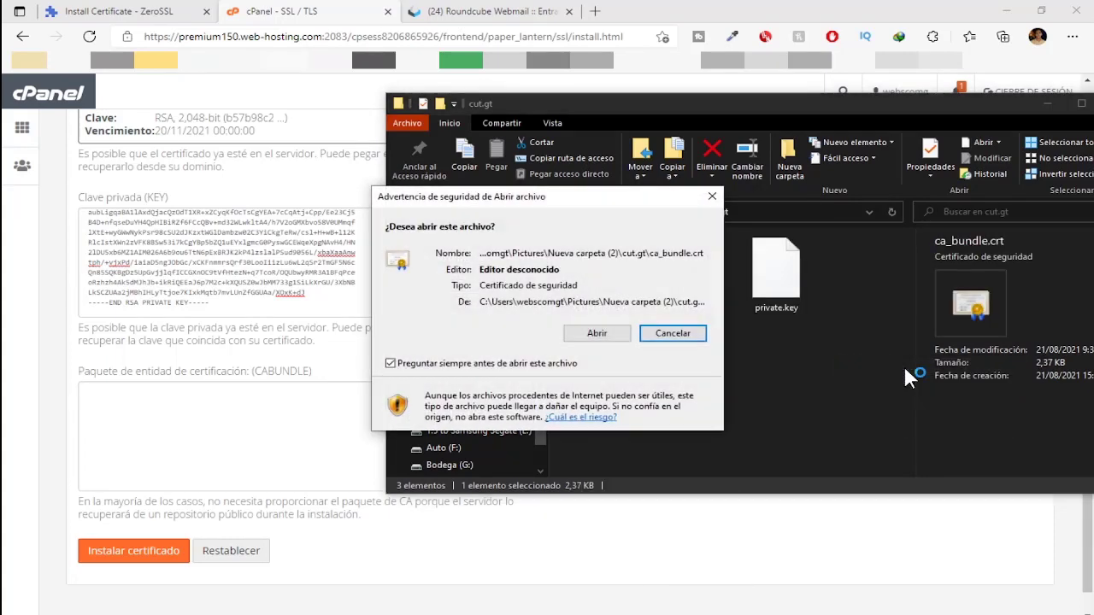
{"action": "left_click", "coordinate": [611, 337]}
Step: Copy the entire text of ca_bundle.crt and paste it into the Paquete de entidad de certificación (CABUNDLE) field
{"action": "key", "text": "ctrl+e"}
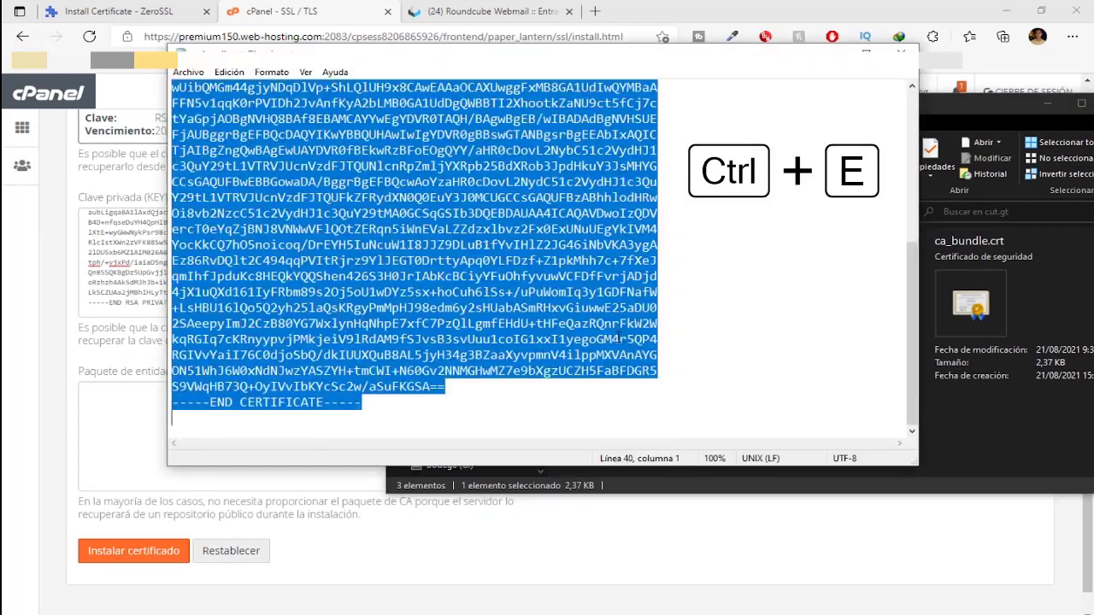
{"action": "key", "text": "ctrl+c"}
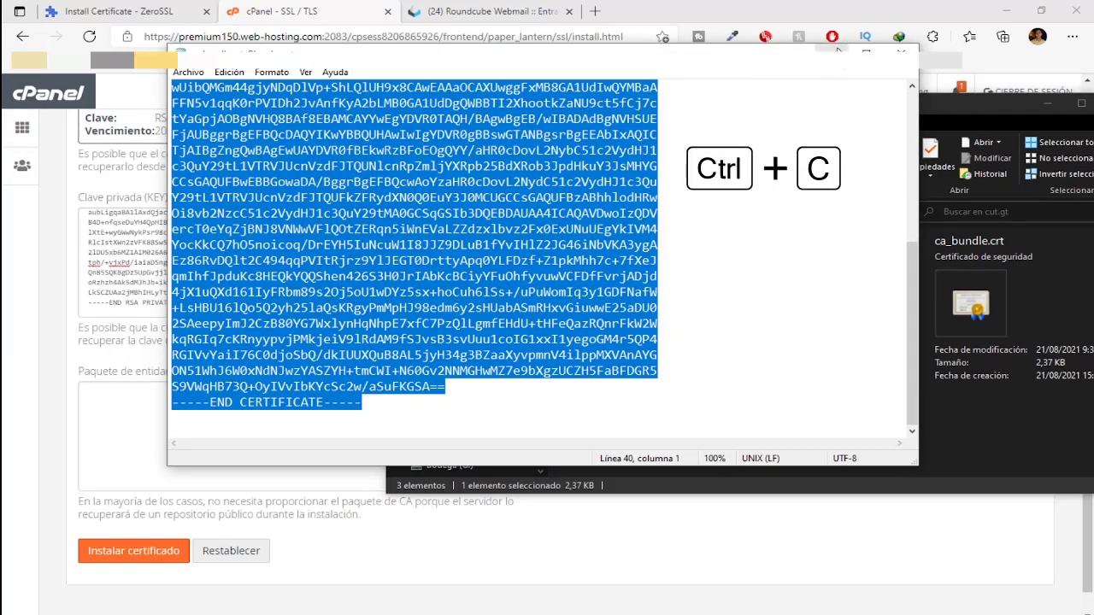
{"action": "left_click", "coordinate": [825, 53]}
{"action": "key", "text": "ctrl+v"}
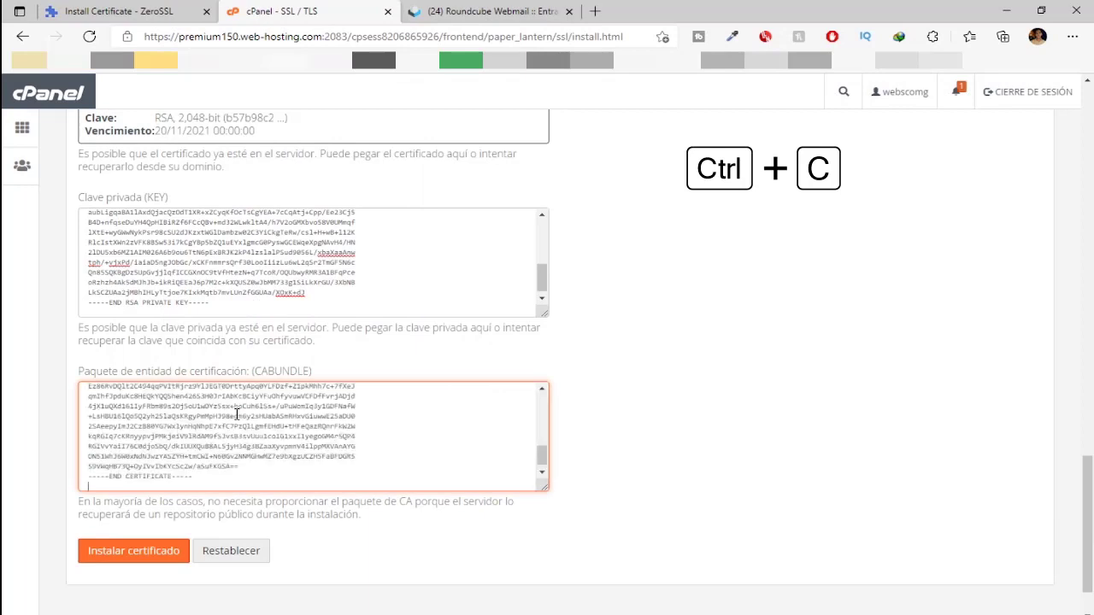
Step: Install the certificate for cut.gt, read through the update message and accept it to reload the page
{"action": "left_click", "coordinate": [162, 555]}
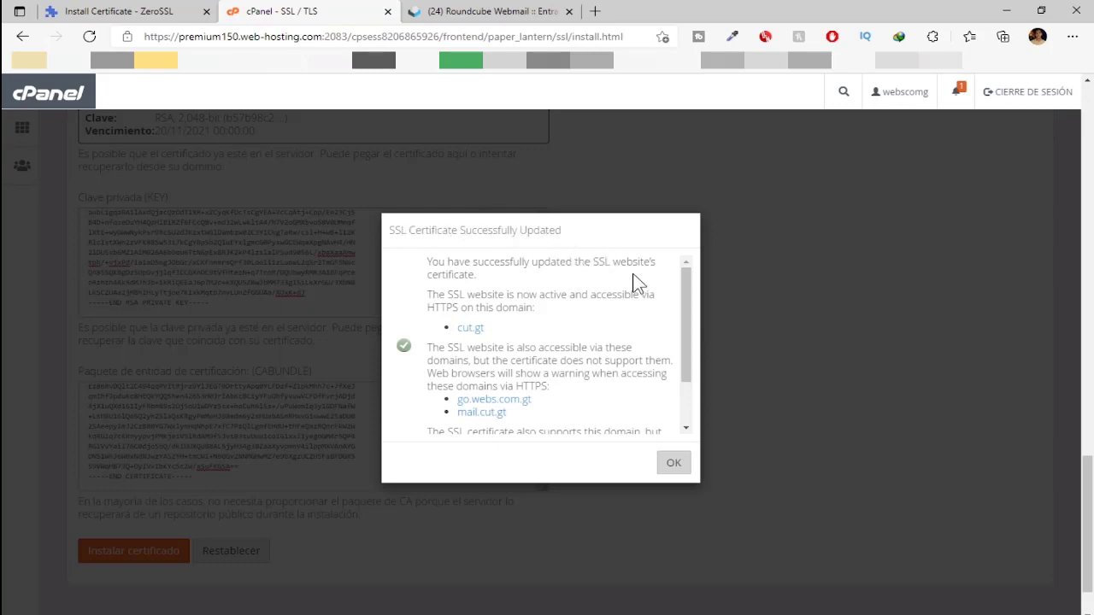
{"action": "left_click_drag", "start_coordinate": [690, 325], "coordinate": [688, 364]}
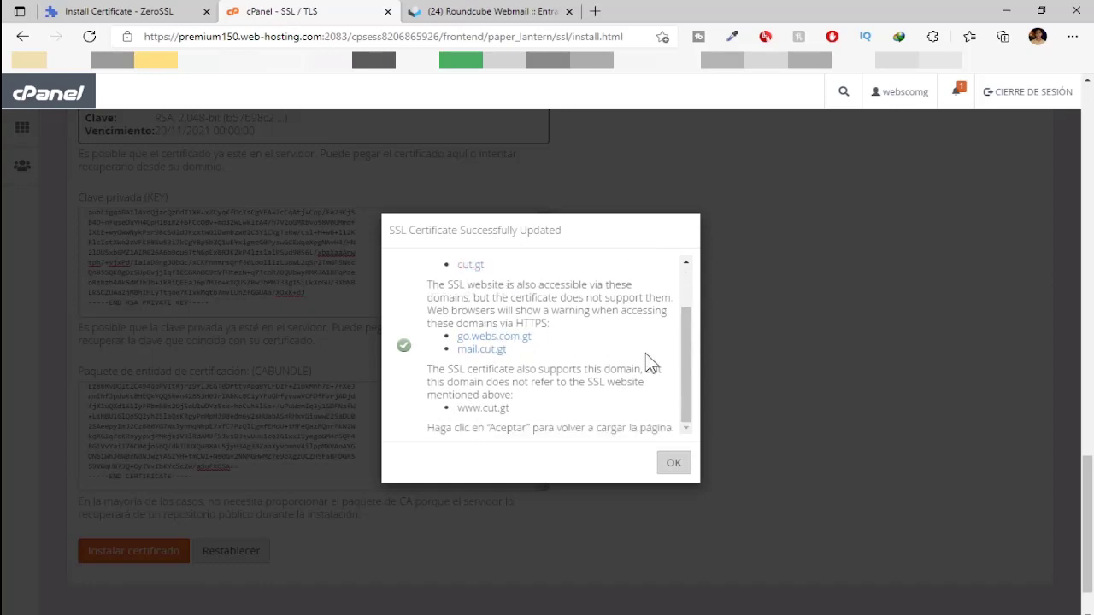
{"action": "left_click", "coordinate": [684, 464]}
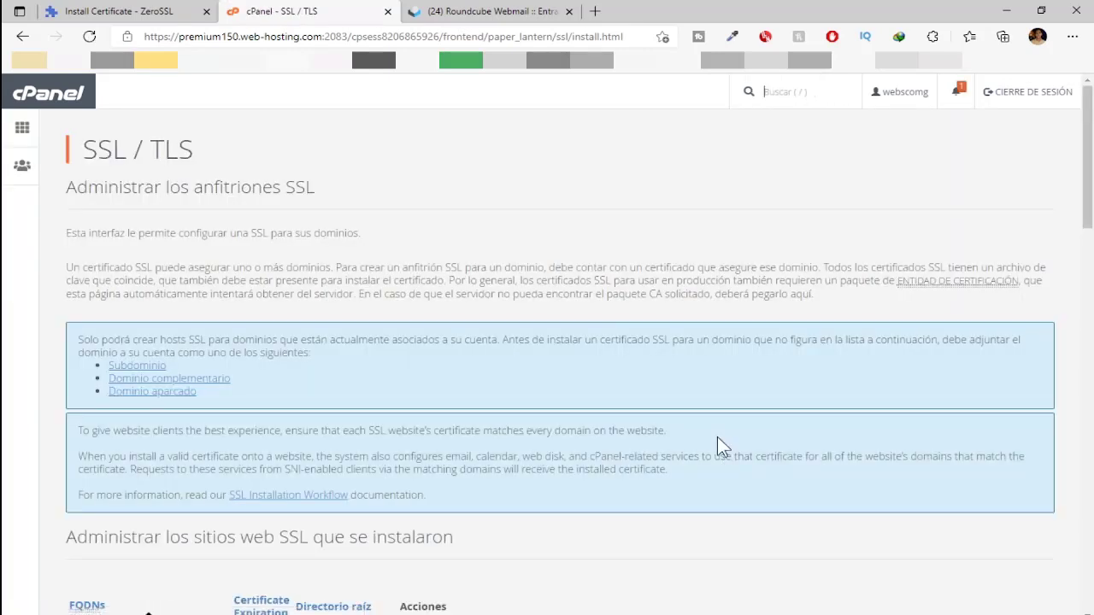
Step: Examine the list of installed SSL websites for the domains and certificate expiration date of cut.gt
{"action": "scroll", "coordinate": [718, 439], "scroll_direction": "down", "scroll_amount": 3}
{"action": "scroll", "coordinate": [718, 438], "scroll_direction": "down", "scroll_amount": 4}
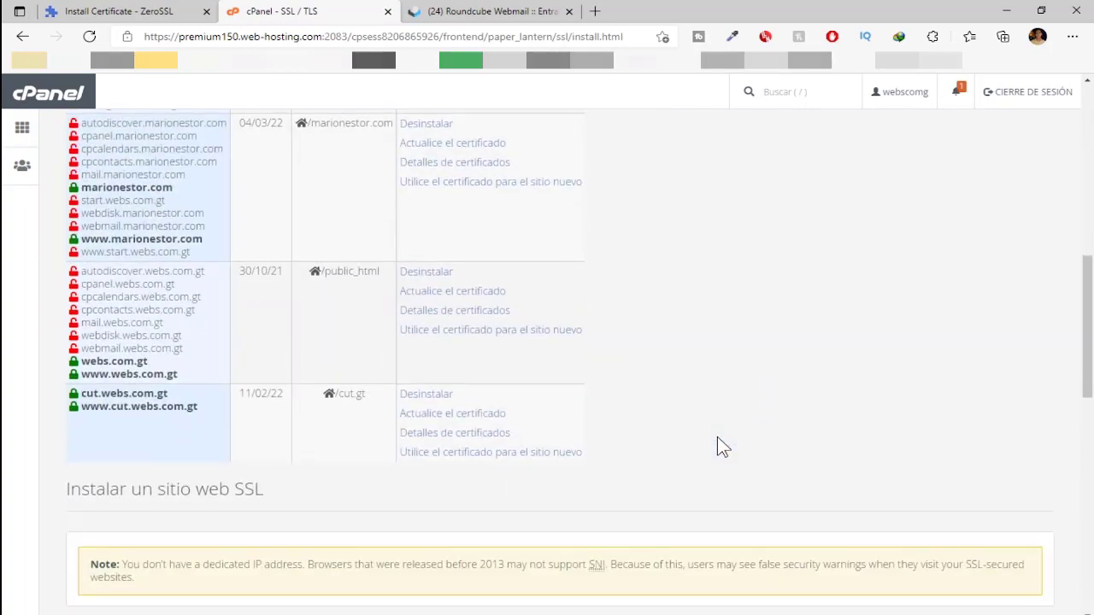
{"action": "scroll", "coordinate": [718, 438], "scroll_direction": "down", "scroll_amount": 4}
{"action": "scroll", "coordinate": [717, 438], "scroll_direction": "up", "scroll_amount": 15}
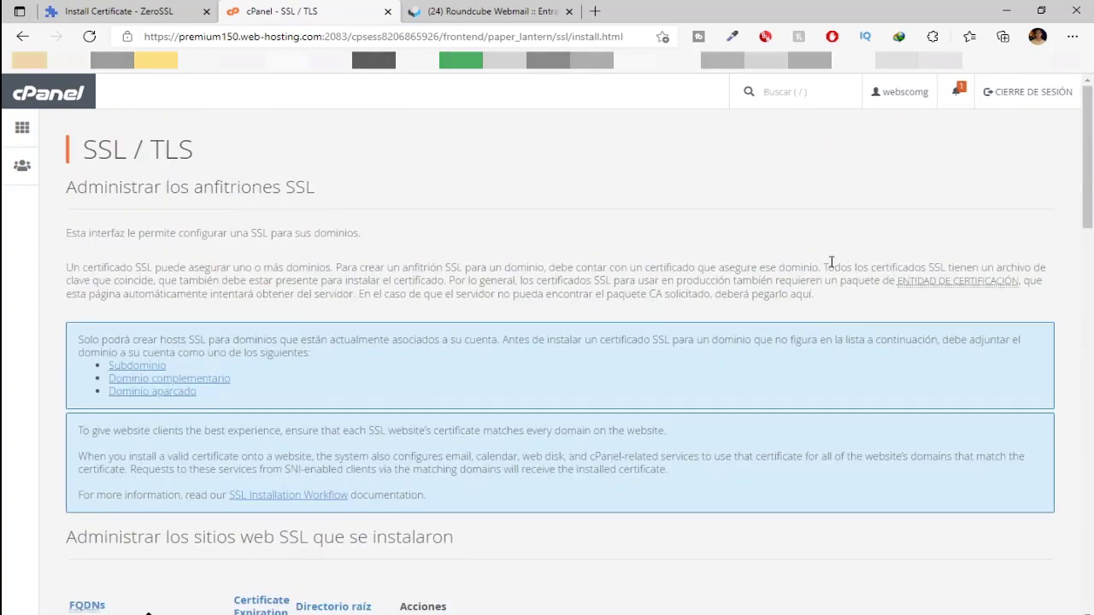
{"action": "scroll", "coordinate": [840, 246], "scroll_direction": "down", "scroll_amount": 2}
{"action": "scroll", "coordinate": [839, 246], "scroll_direction": "up", "scroll_amount": 2}
{"action": "scroll", "coordinate": [840, 246], "scroll_direction": "down", "scroll_amount": 9}
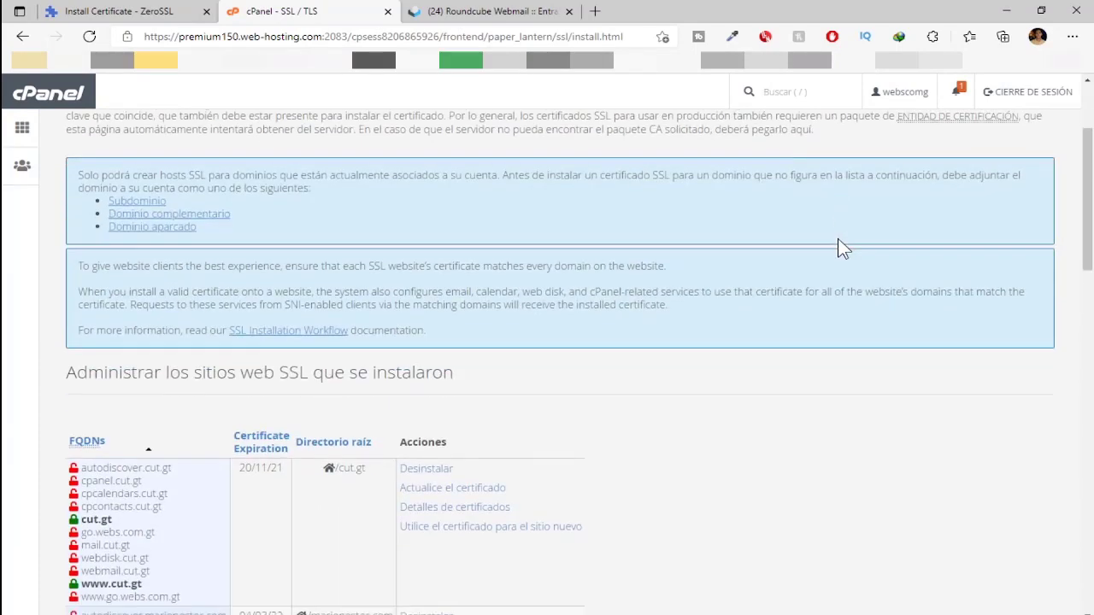
{"action": "scroll", "coordinate": [840, 246], "scroll_direction": "up", "scroll_amount": 3}
{"action": "scroll", "coordinate": [840, 248], "scroll_direction": "up", "scroll_amount": 3}
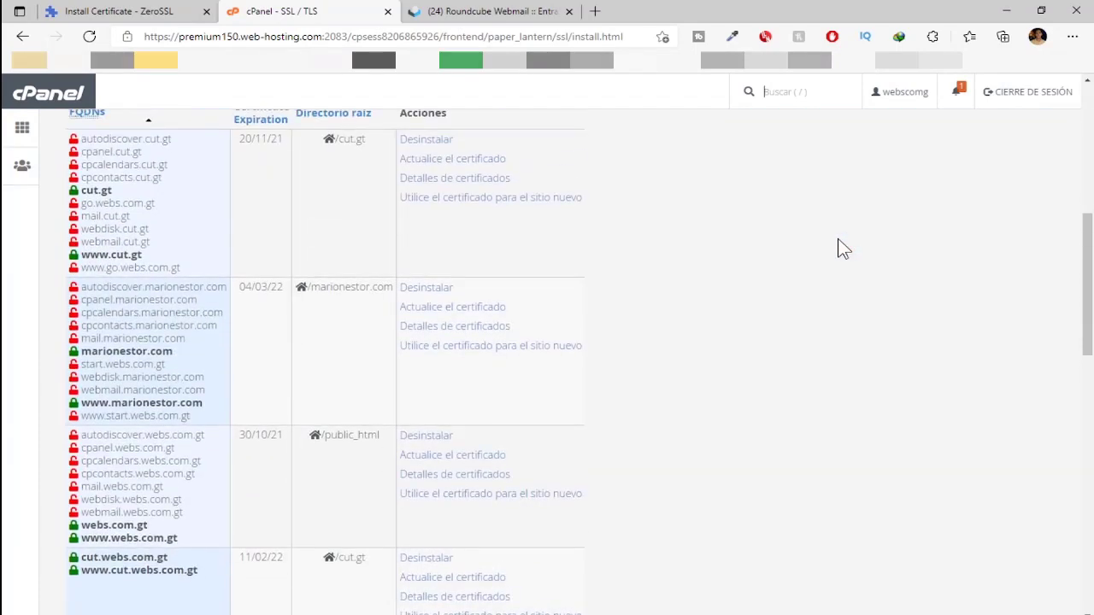
Step: Open a new InPrivate window and load cut.gt in it to test the certificate
{"action": "left_click", "coordinate": [1072, 37]}
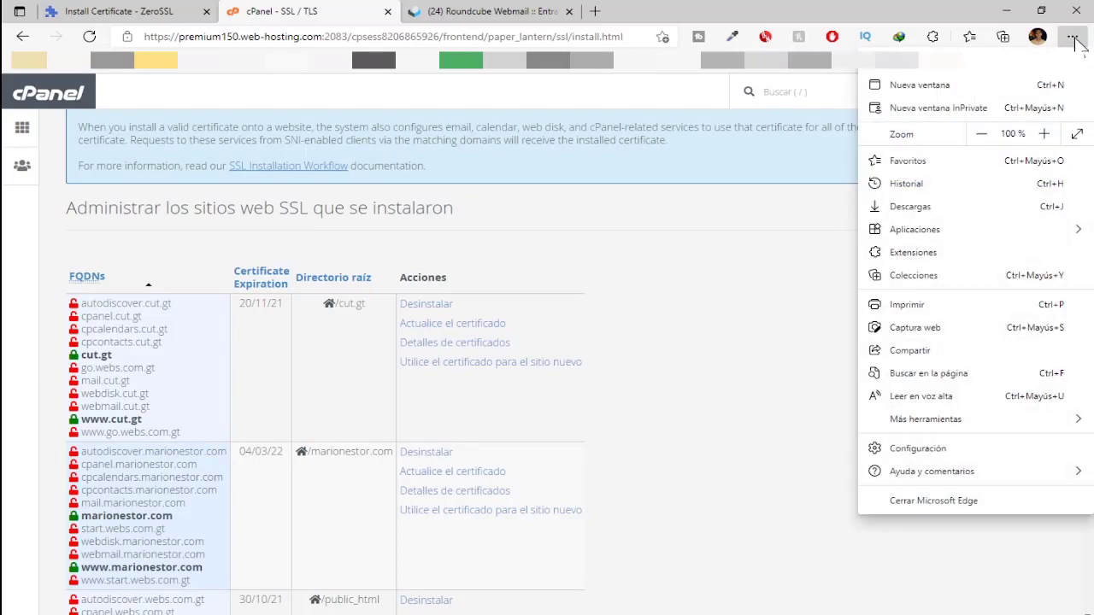
{"action": "left_click", "coordinate": [1017, 113]}
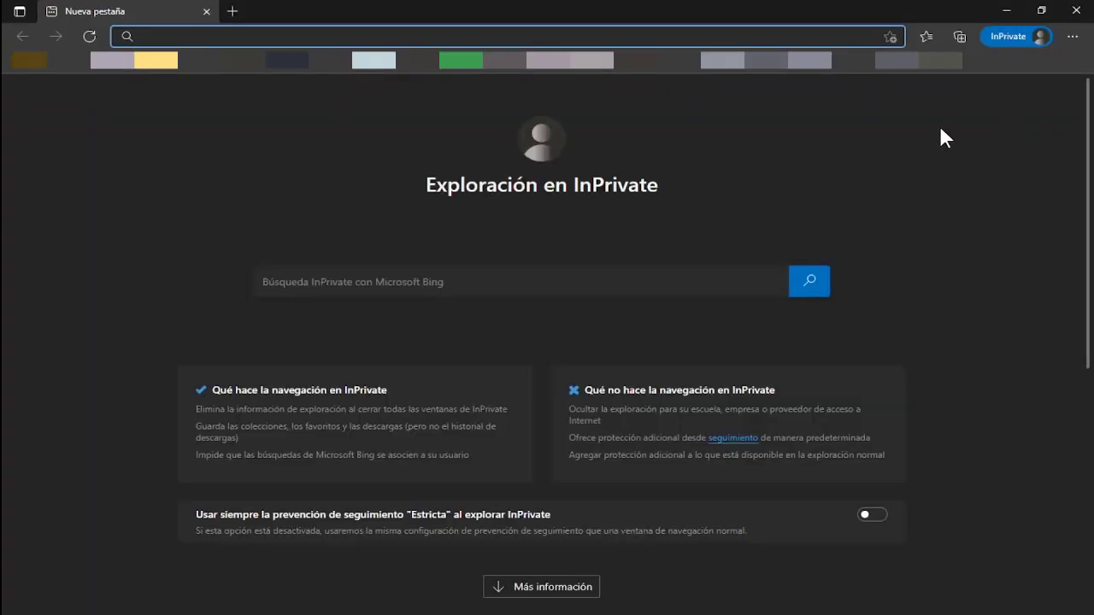
{"action": "type", "text": "cut.gt"}
{"action": "key", "text": "Delete"}
{"action": "key", "text": "Return"}
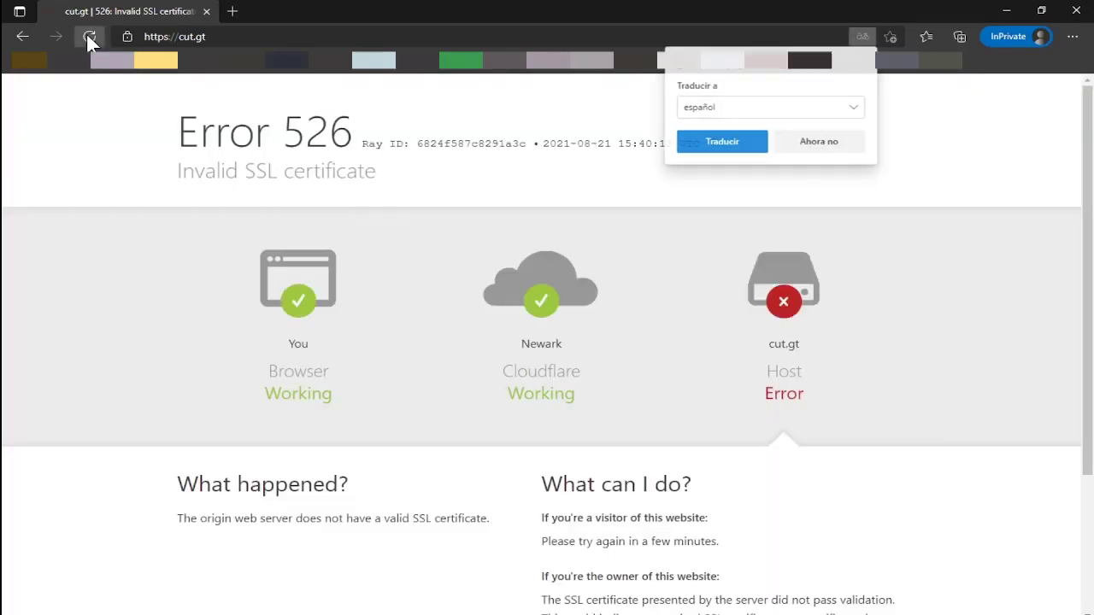
Step: Reload the cut.gt page several times to recheck its SSL status
{"action": "left_click", "coordinate": [89, 36]}
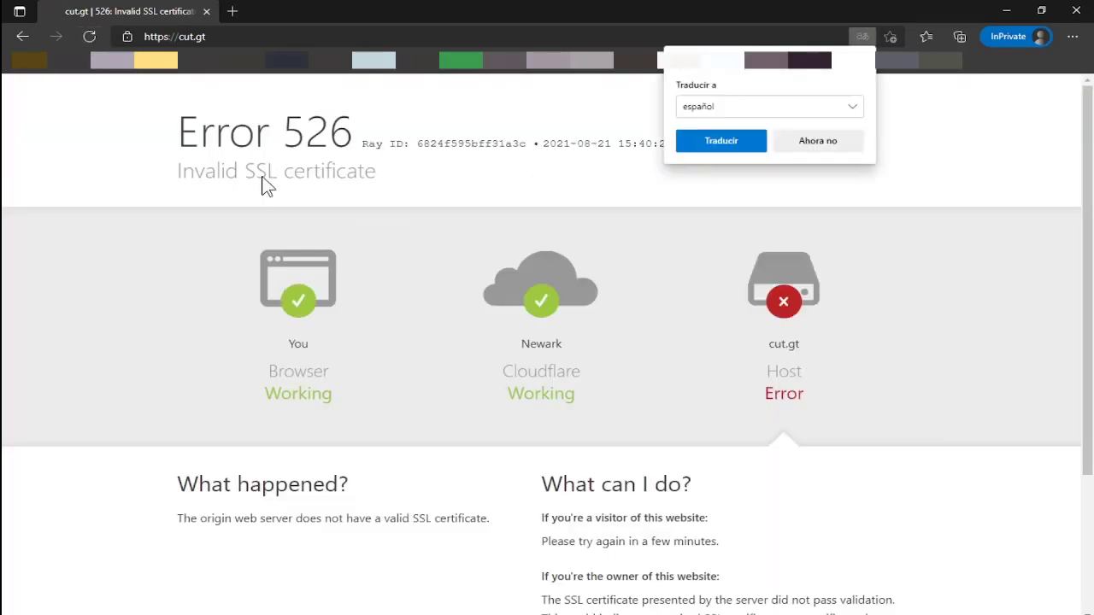
{"action": "left_click", "coordinate": [84, 32]}
{"action": "left_click", "coordinate": [87, 34]}
{"action": "left_click", "coordinate": [87, 34]}
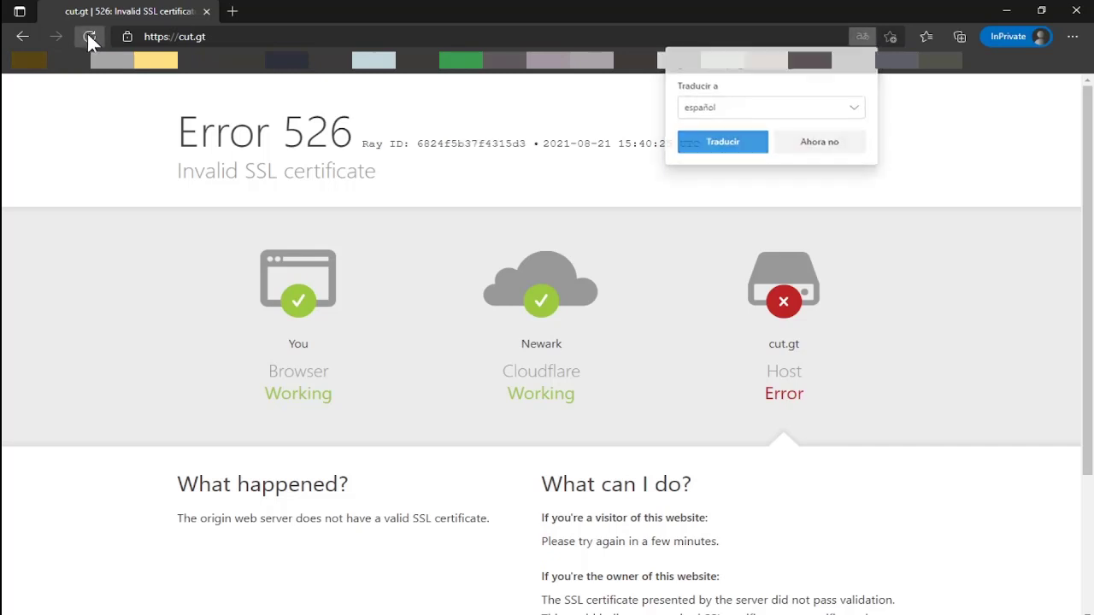
{"action": "left_click", "coordinate": [87, 35]}
{"action": "left_click", "coordinate": [87, 34]}
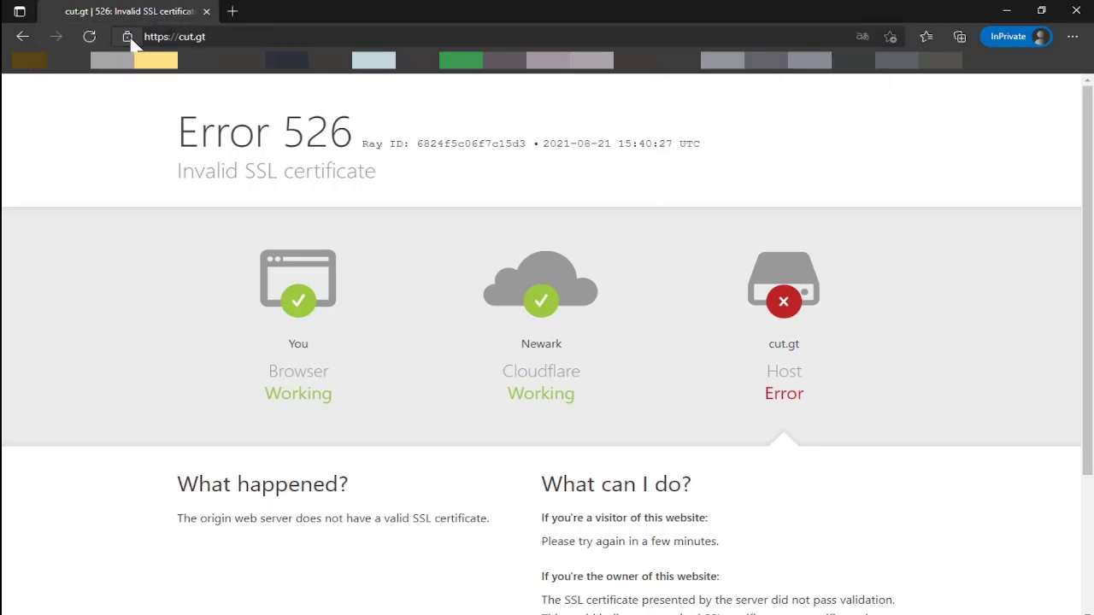
Step: Display the site connection information for cut.gt and close the InPrivate window
{"action": "left_click", "coordinate": [128, 37]}
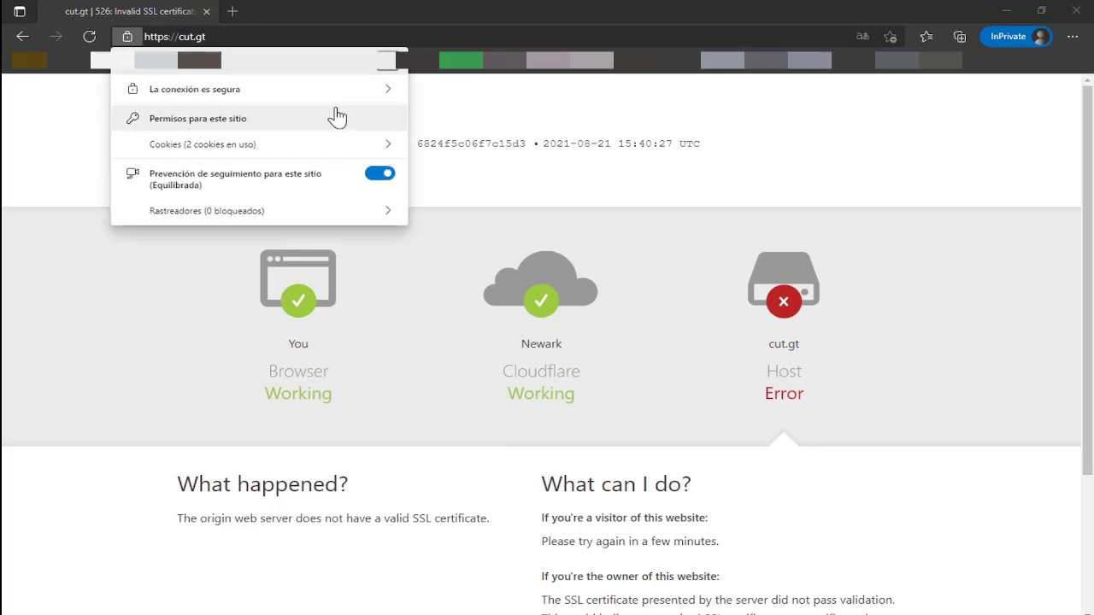
{"action": "left_click", "coordinate": [1078, 10]}
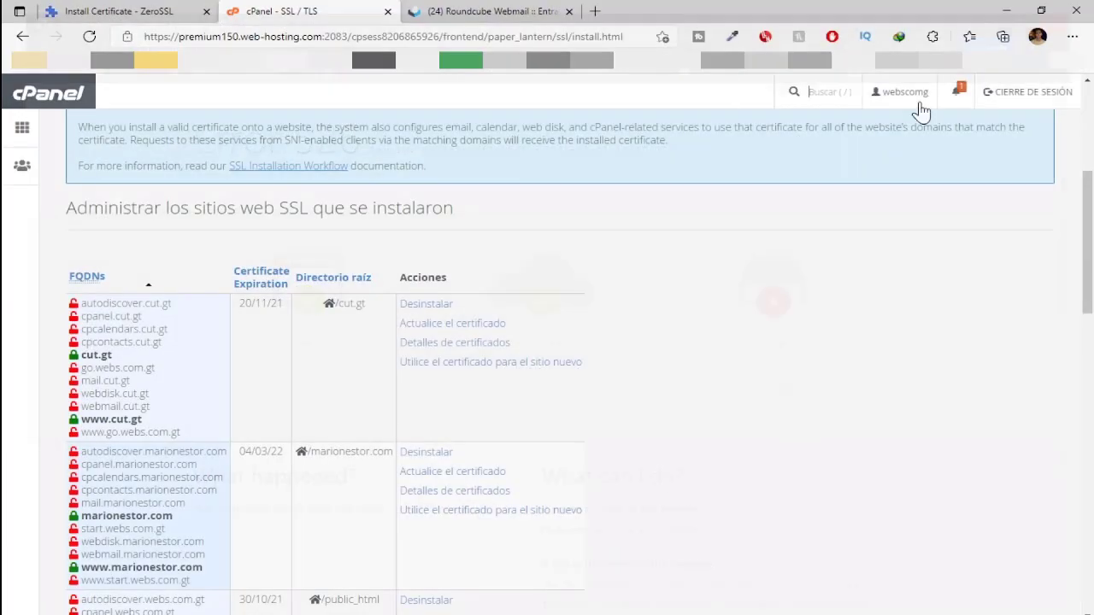
Step: Open the browser's privacy, search and services settings and bring up the choices for clearing browsing data
{"action": "left_click", "coordinate": [1072, 36]}
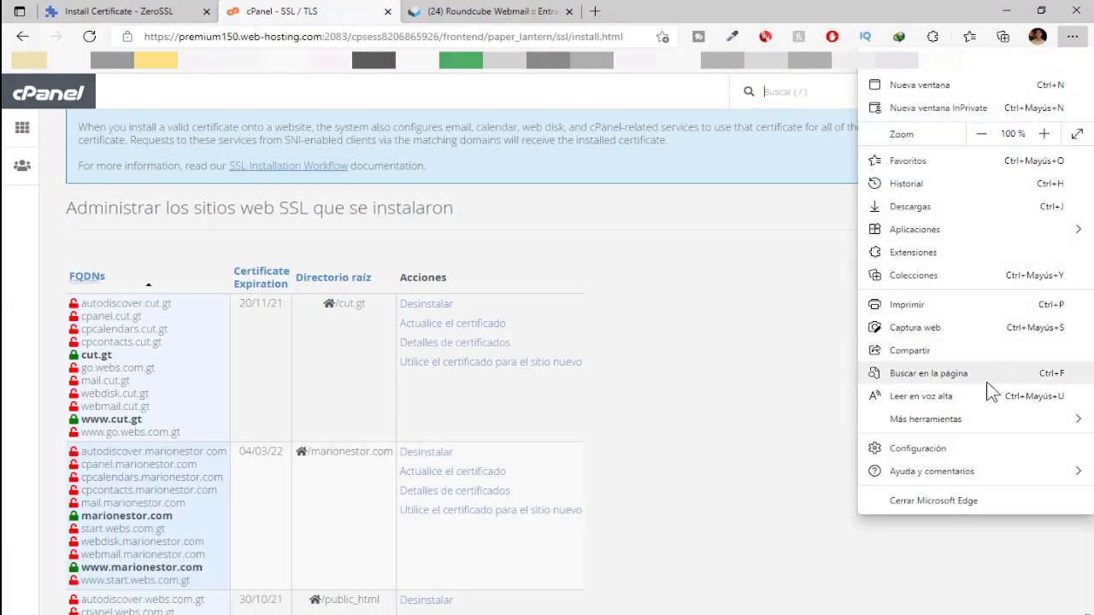
{"action": "left_click", "coordinate": [972, 450]}
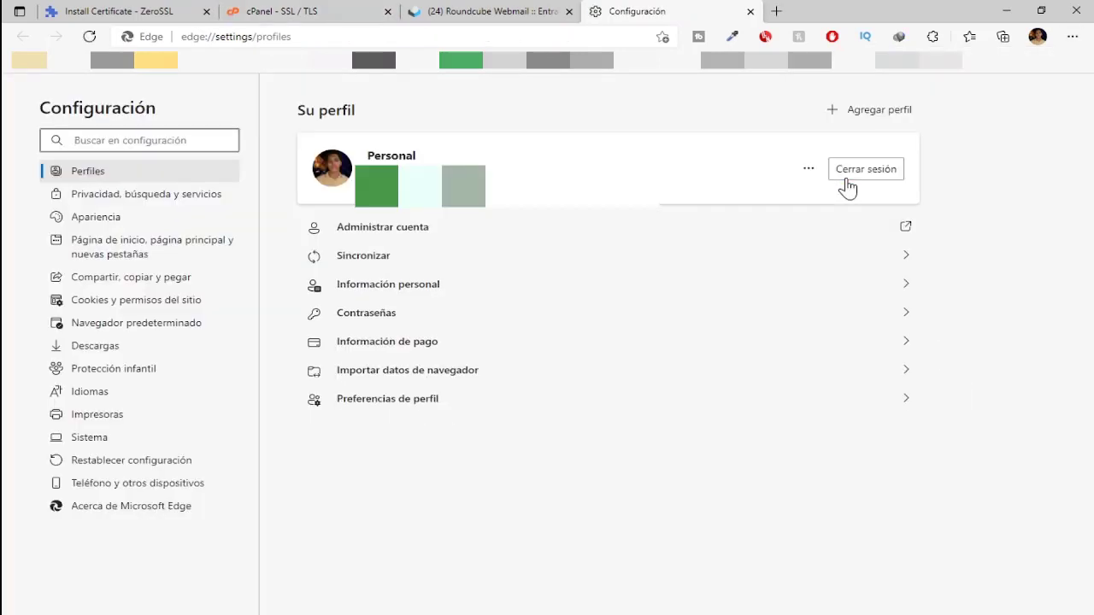
{"action": "left_click", "coordinate": [193, 206]}
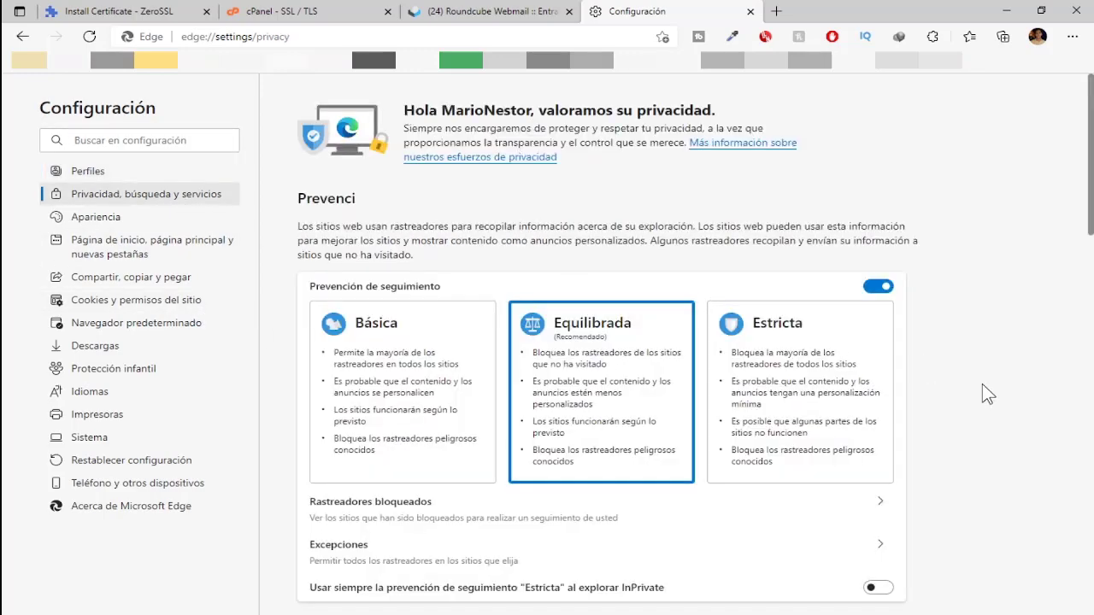
{"action": "scroll", "coordinate": [983, 390], "scroll_direction": "down", "scroll_amount": 4}
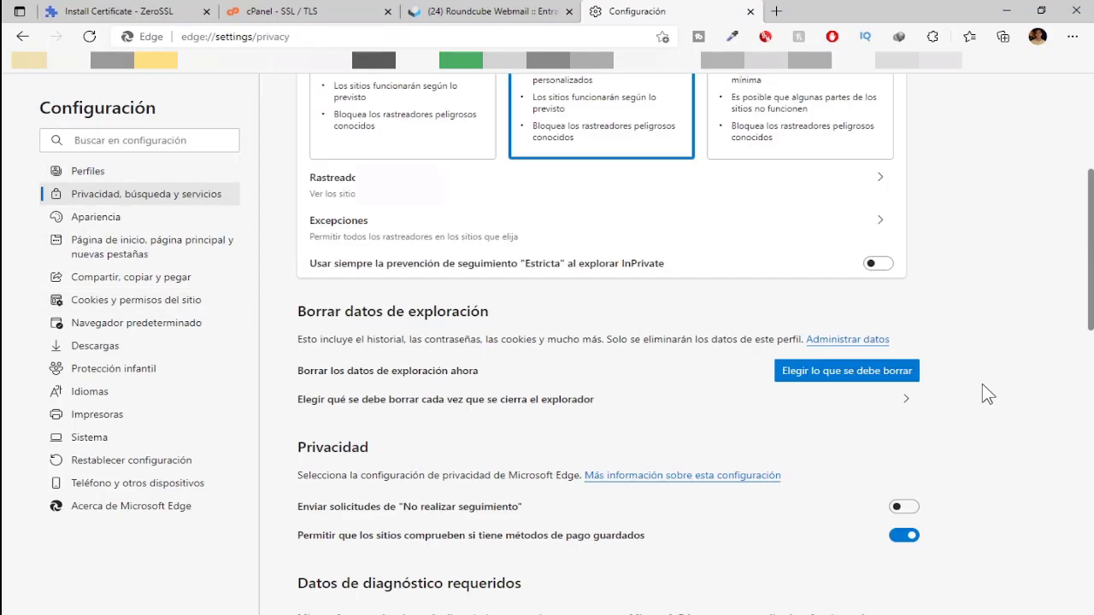
{"action": "left_click", "coordinate": [866, 378]}
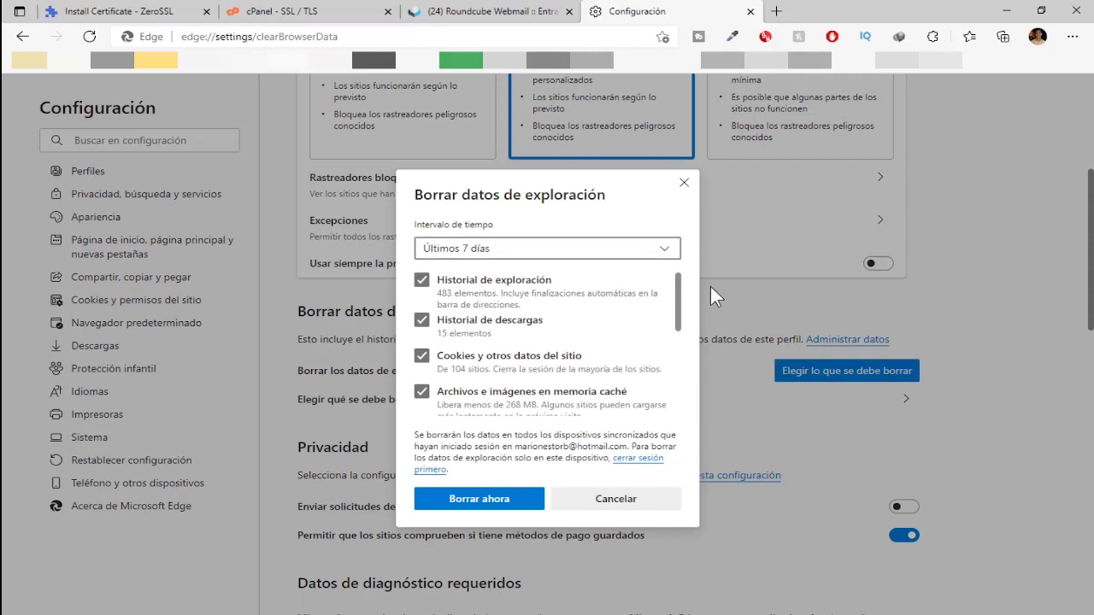
Step: Select a time range and clear the browsing history, download history, cookies and site data, and cached images and files
{"action": "left_click_drag", "start_coordinate": [676, 296], "coordinate": [677, 307]}
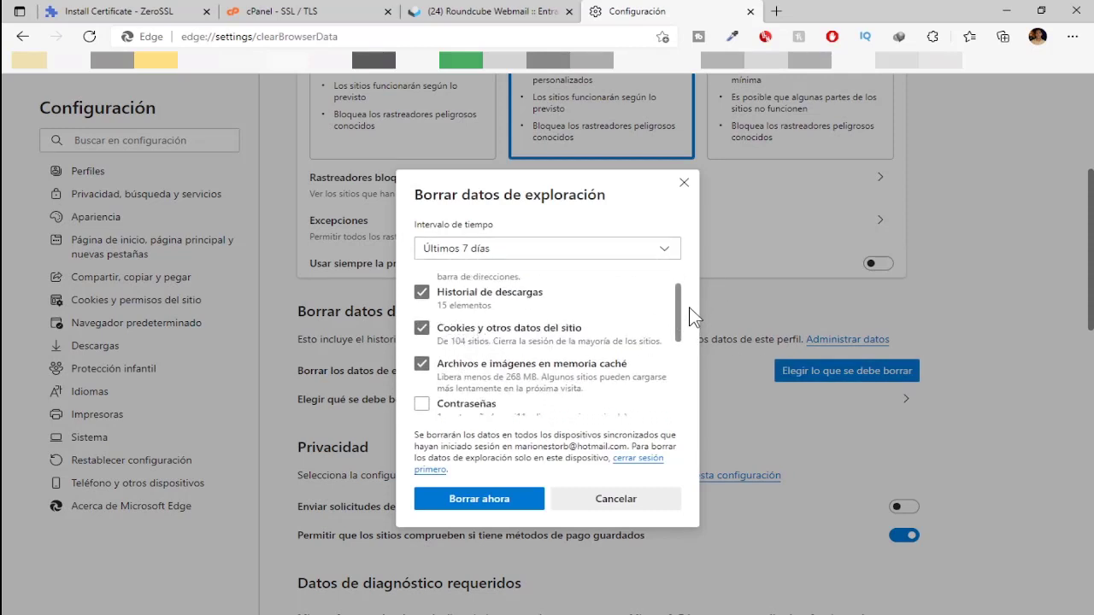
{"action": "mouse_move", "coordinate": [683, 317]}
{"action": "left_mouse_down"}
{"action": "mouse_move", "coordinate": [684, 389]}
{"action": "mouse_move", "coordinate": [669, 320]}
{"action": "left_mouse_up"}
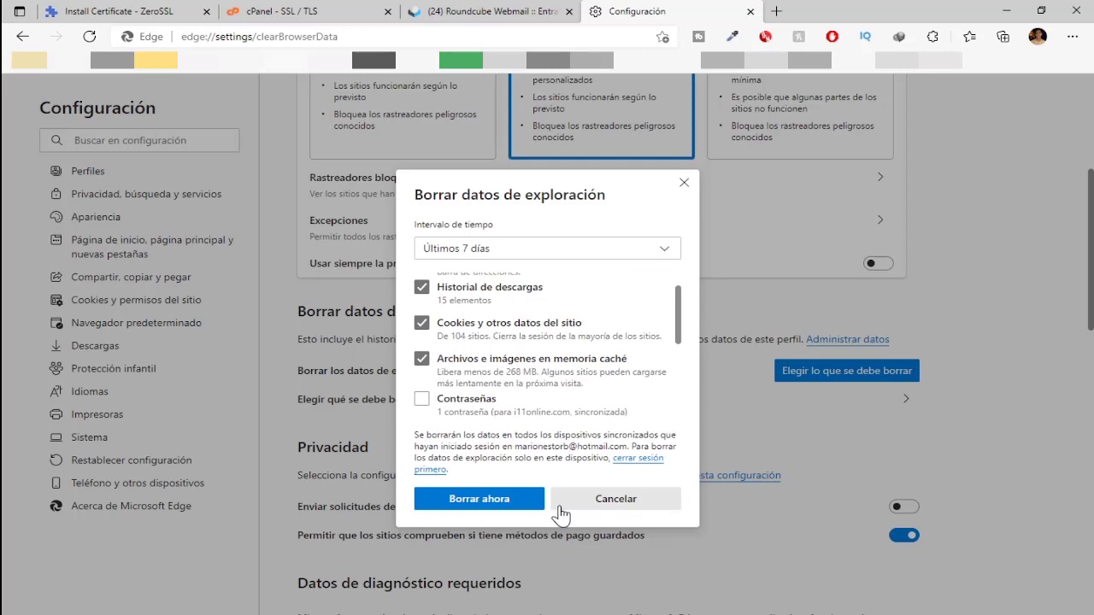
{"action": "left_click", "coordinate": [578, 258]}
{"action": "left_click", "coordinate": [541, 331]}
{"action": "left_click", "coordinate": [524, 506]}
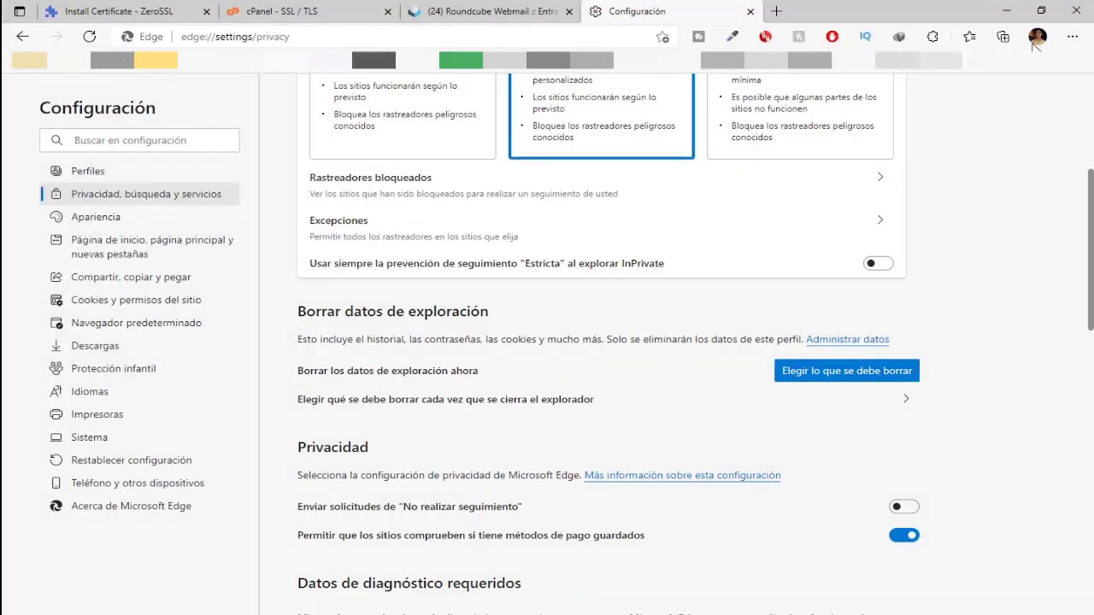
Step: Load cut.gt in a new InPrivate window to recheck its secure connection, and close that window
{"action": "left_click", "coordinate": [1072, 35]}
{"action": "left_click", "coordinate": [1000, 108]}
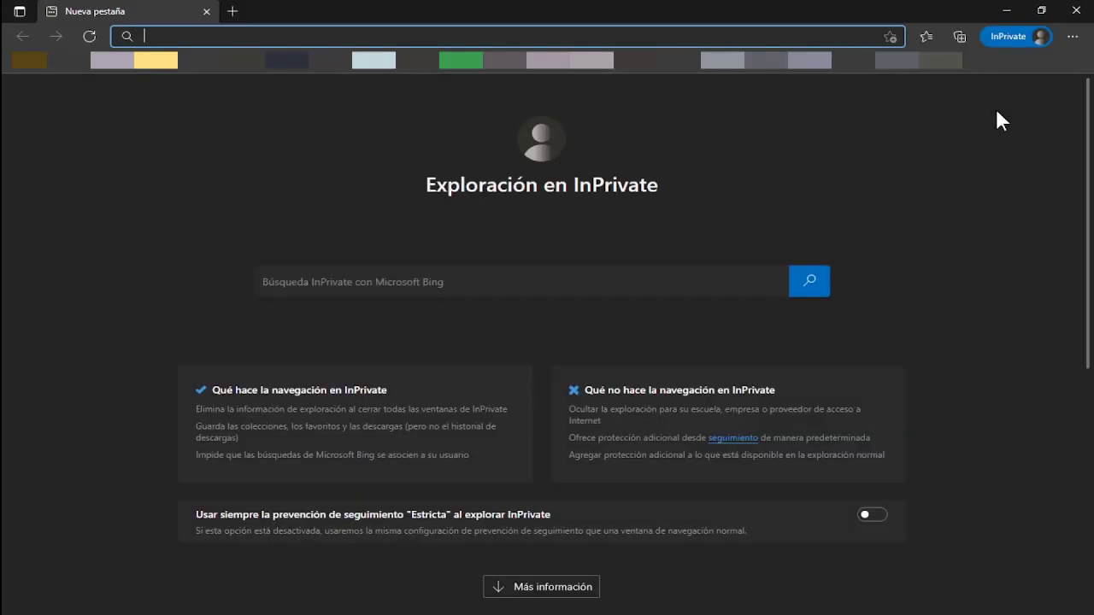
{"action": "type", "text": "cut.gt"}
{"action": "key", "text": "Return"}
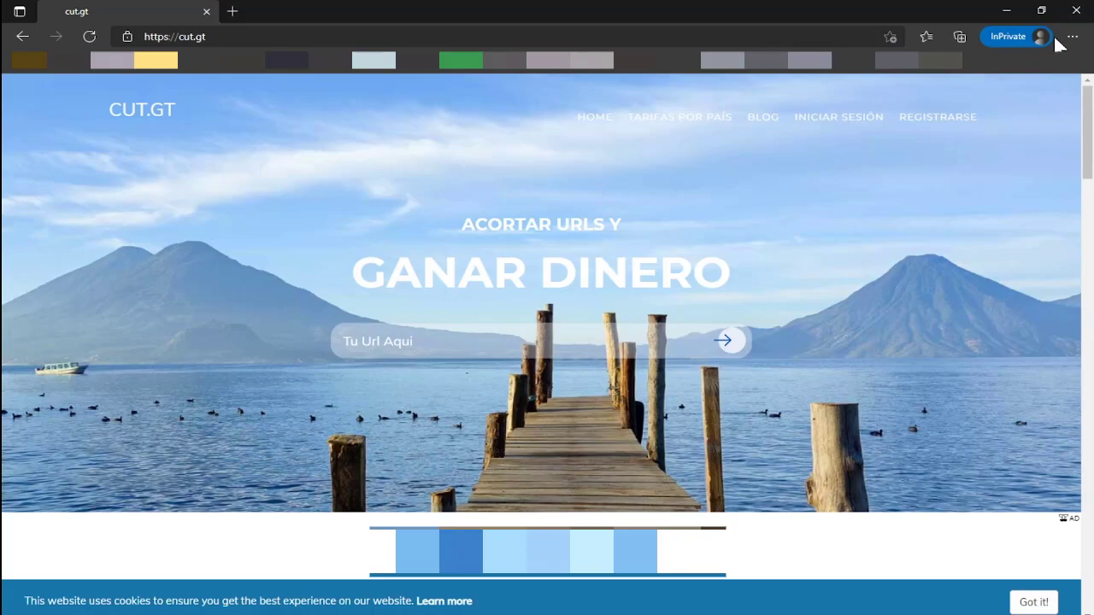
{"action": "left_click", "coordinate": [1076, 10]}
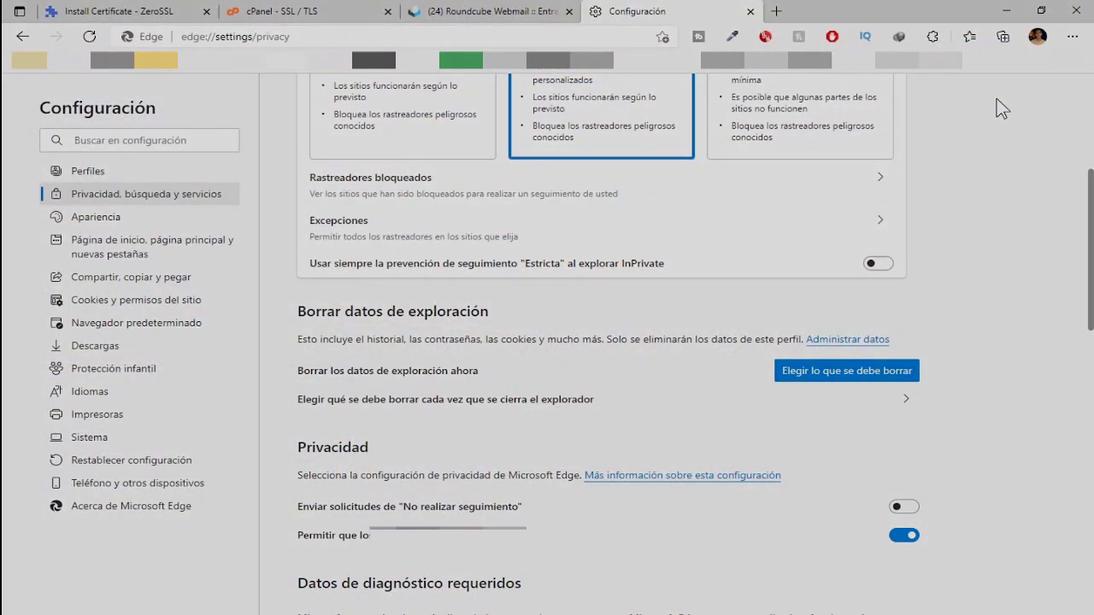